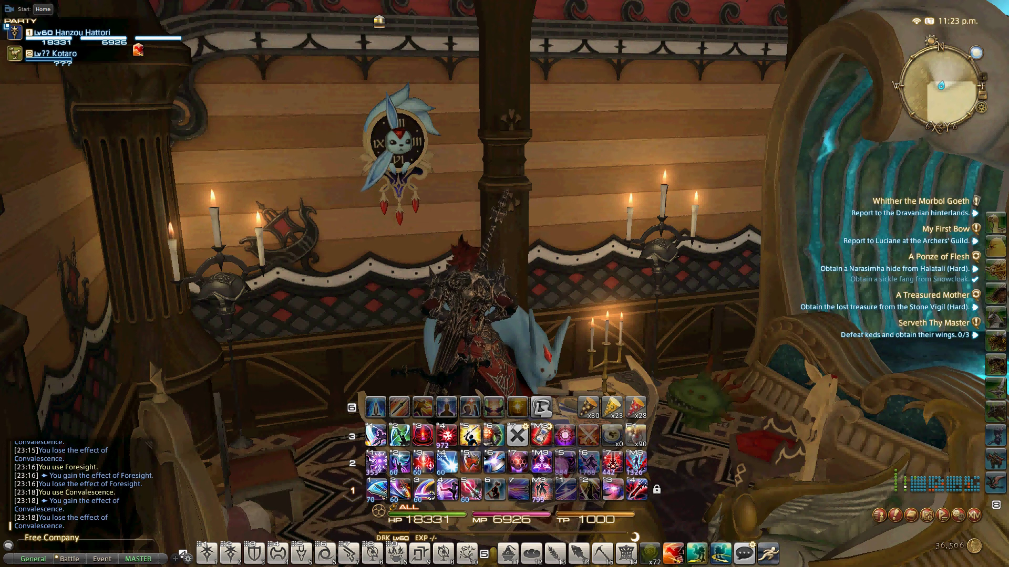
Step: Use the Foresight ability in the game to start its timers, and switch to Advanced Combat Tracker
{"action": "left_click", "coordinate": [485, 457]}
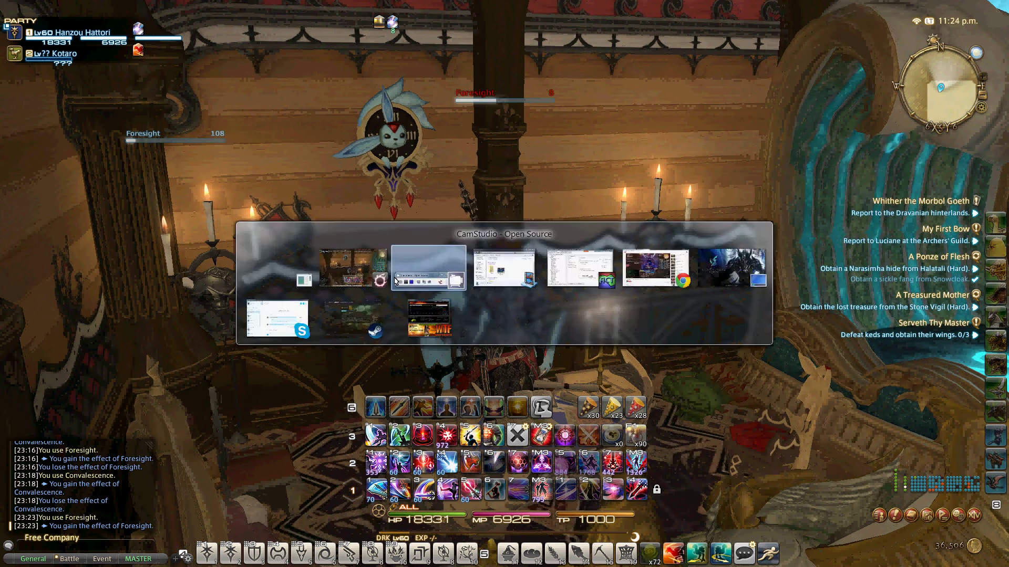
{"action": "key", "text": "alt+Tab"}
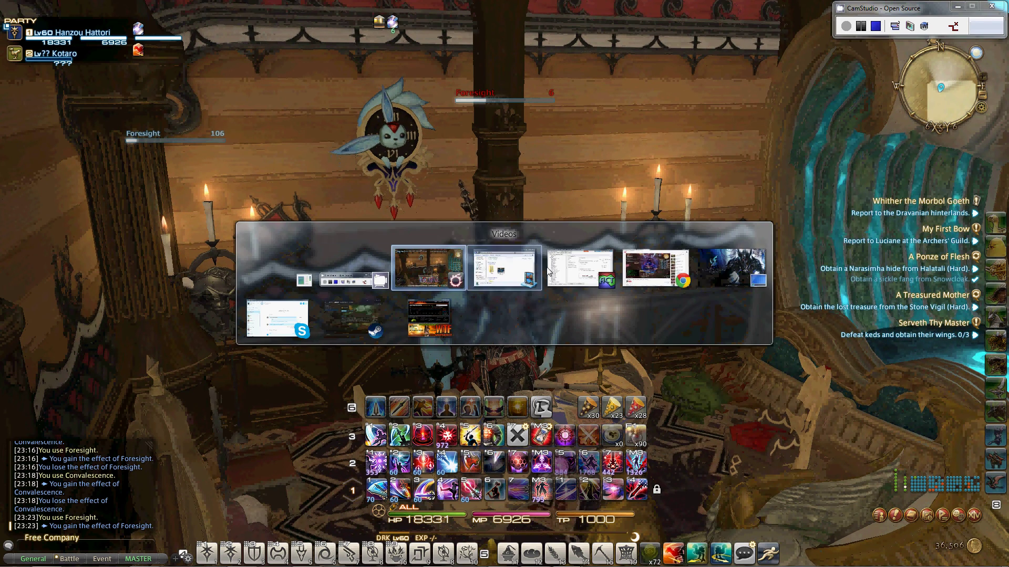
{"action": "key", "text": "alt+Tab"}
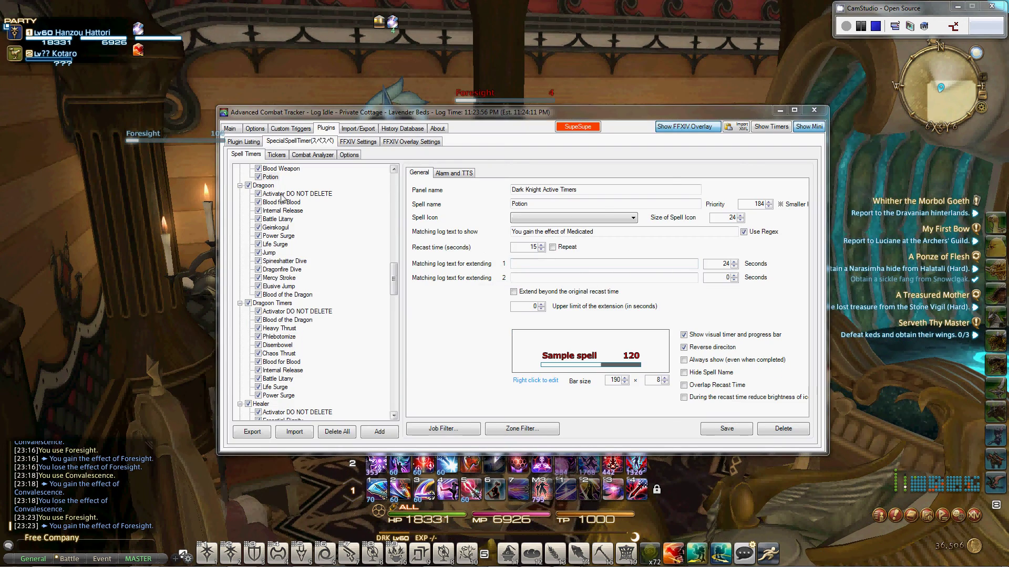
Step: View the installed plugins and browse the Advanced Combat Tracker folder for plugin files without adding one
{"action": "left_click", "coordinate": [243, 142]}
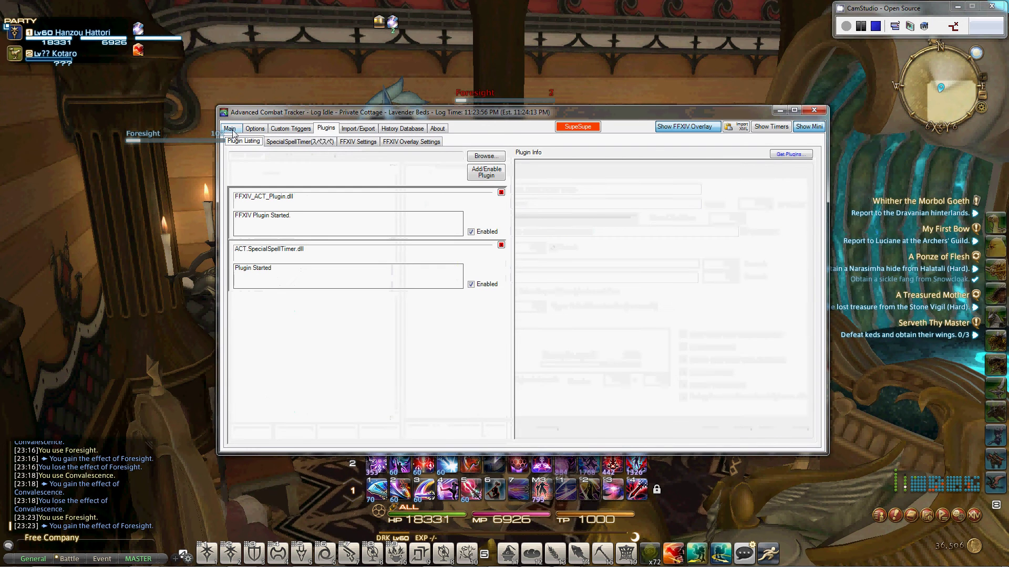
{"action": "left_click", "coordinate": [230, 129]}
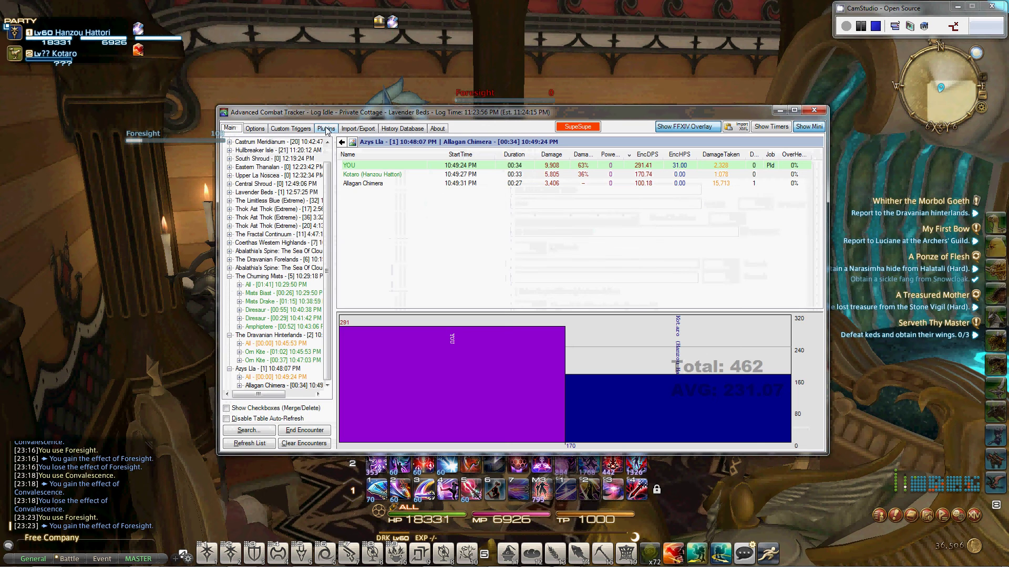
{"action": "left_click", "coordinate": [326, 129]}
{"action": "left_click", "coordinate": [481, 156]}
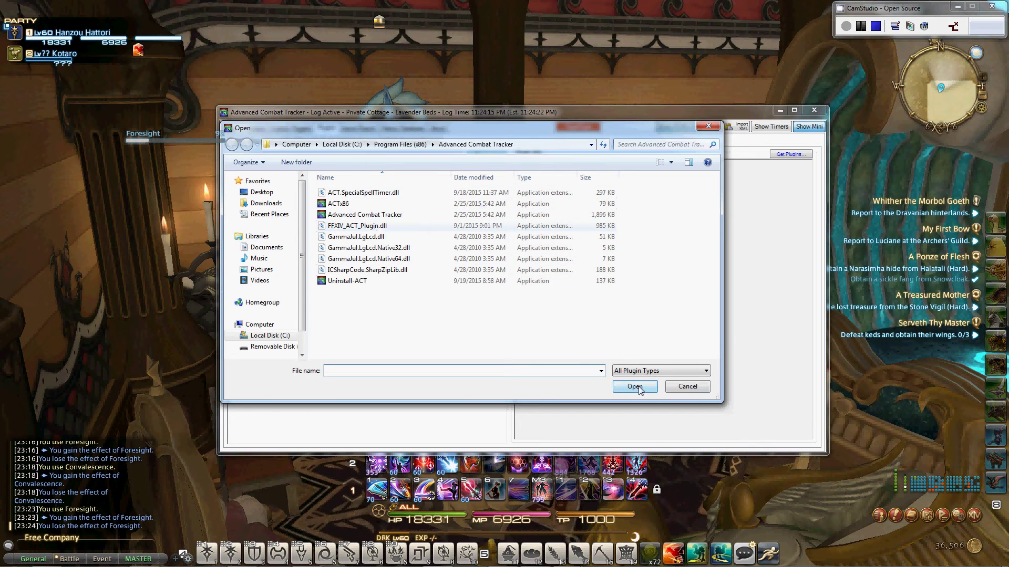
{"action": "left_click", "coordinate": [674, 389]}
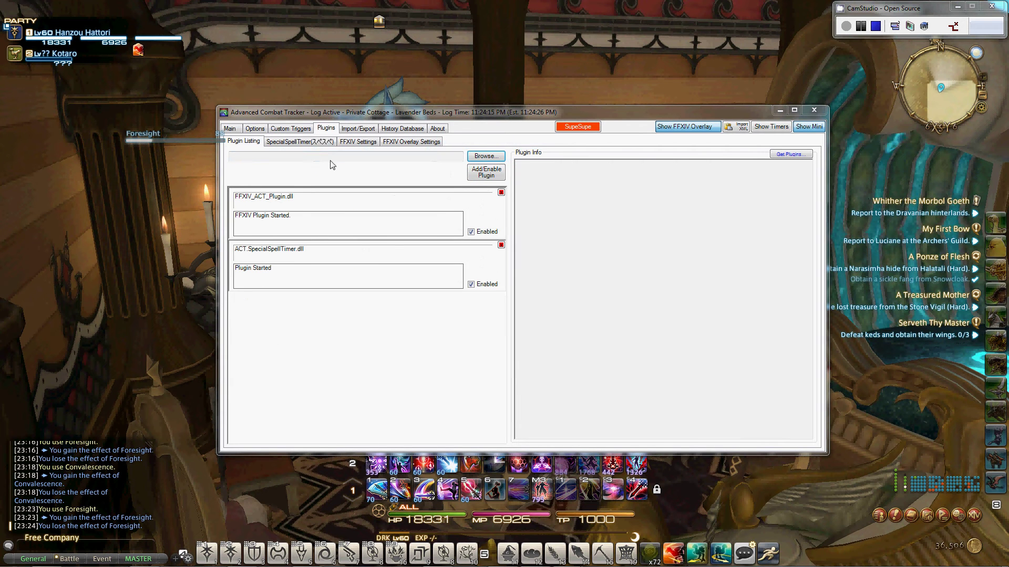
Step: Set the SpecialSpellTimer plugin's language to English in its options
{"action": "left_click", "coordinate": [298, 142]}
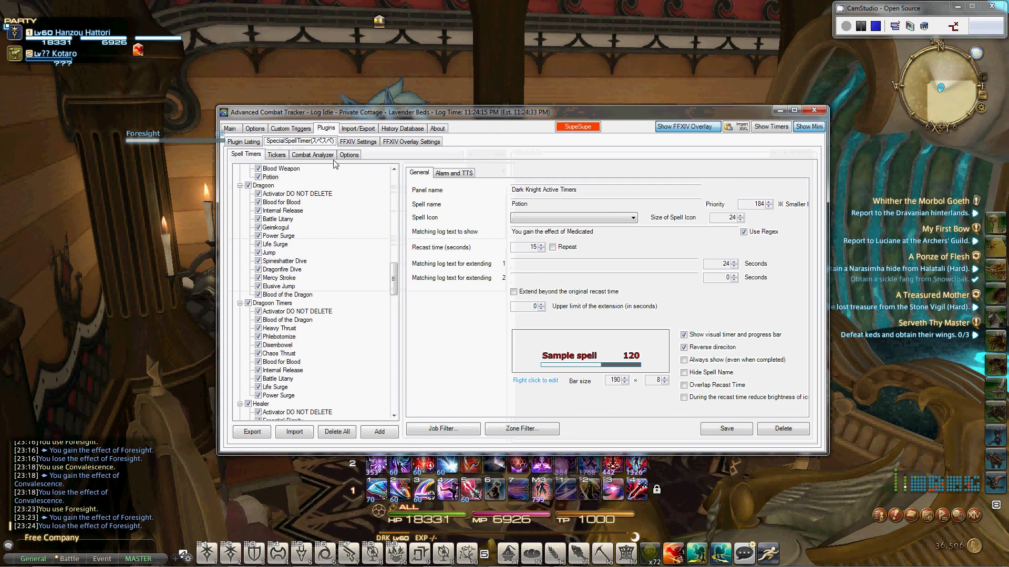
{"action": "left_click", "coordinate": [349, 155]}
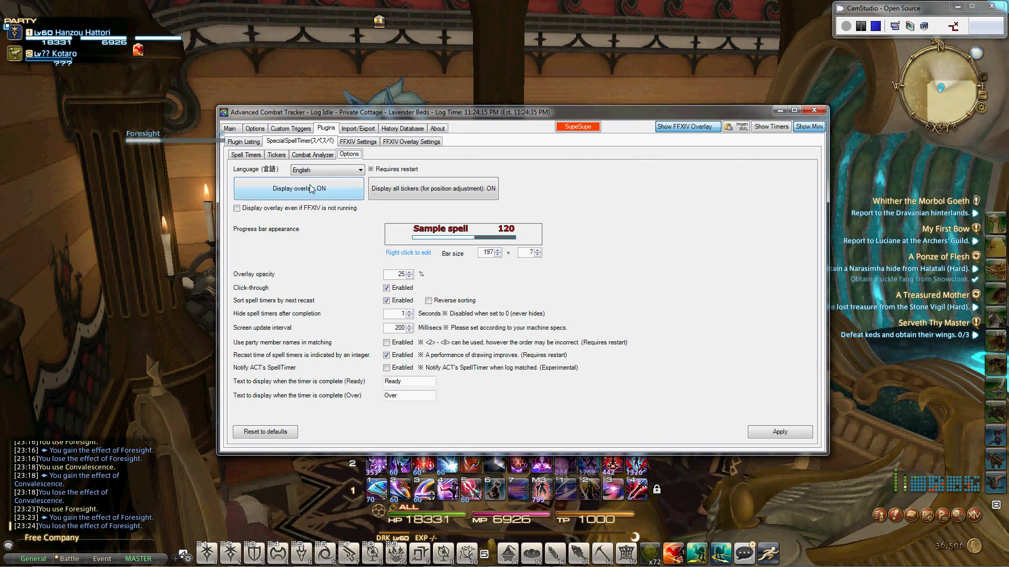
{"action": "left_click", "coordinate": [321, 169]}
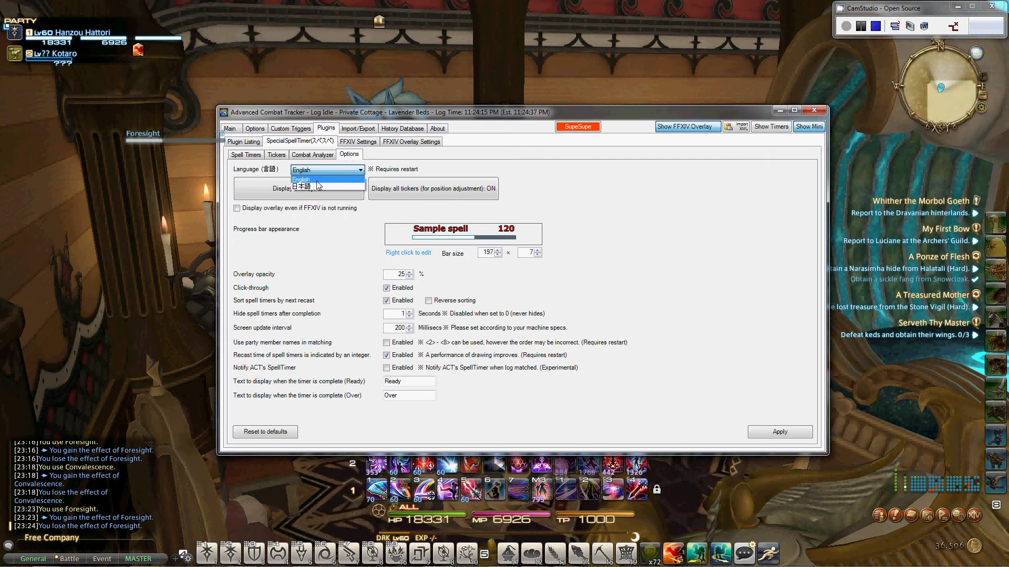
{"action": "left_click", "coordinate": [310, 179]}
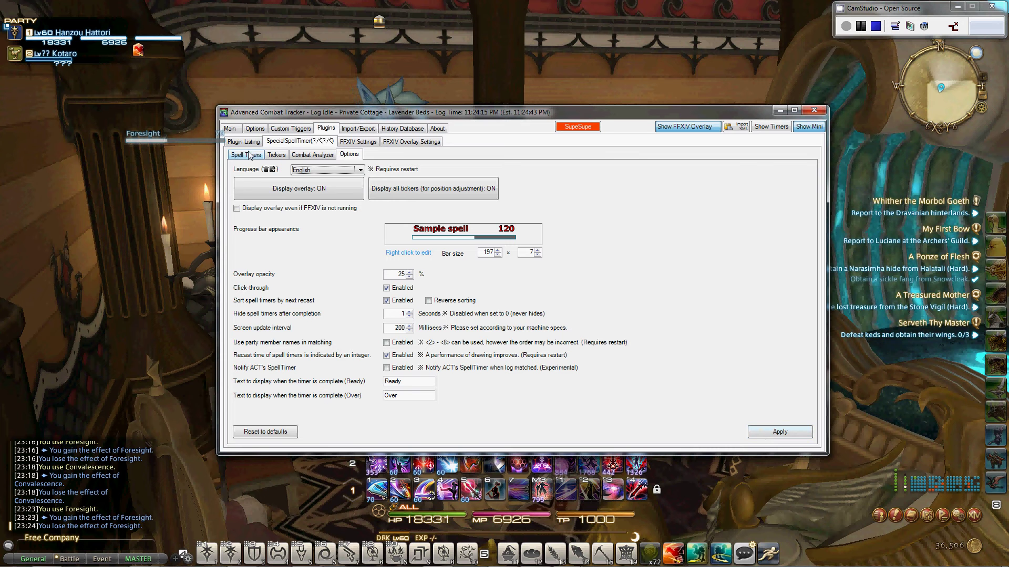
Step: Look through the plugin's Combat Analyzer, Tickers and Spell Timers sections, and view the XML file available for importing spell timers
{"action": "left_click", "coordinate": [274, 145]}
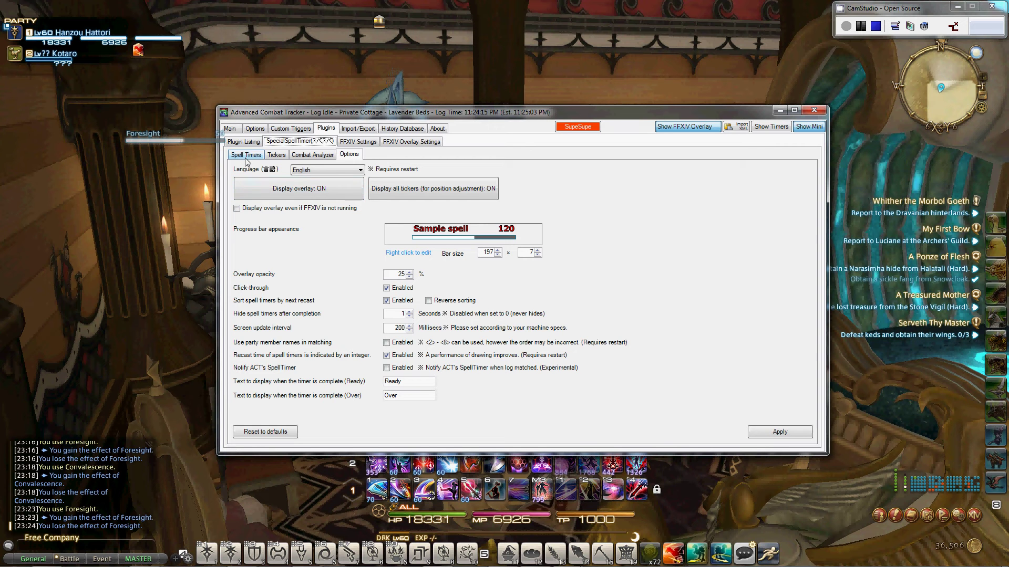
{"action": "left_click", "coordinate": [303, 157]}
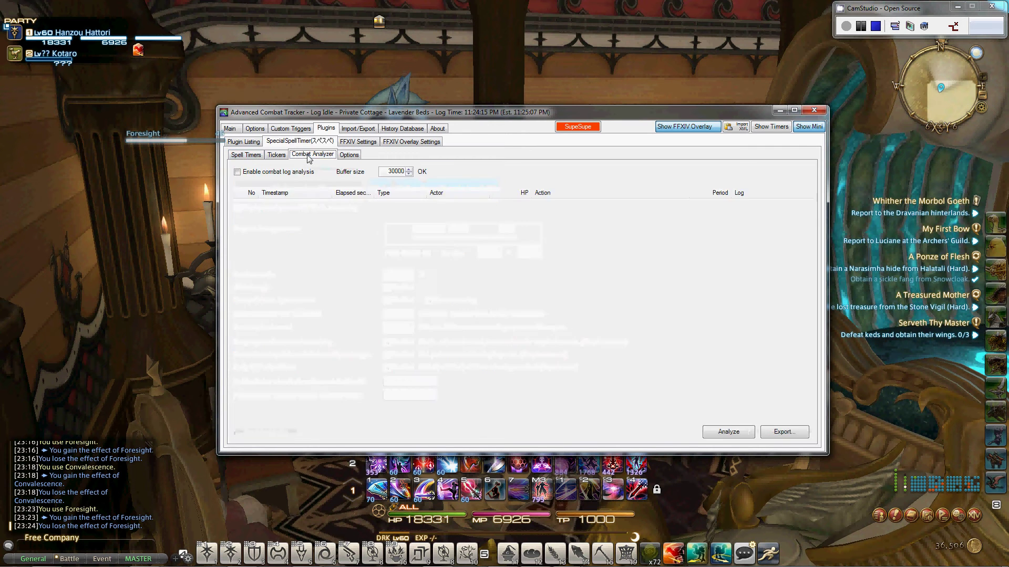
{"action": "left_click", "coordinate": [279, 158]}
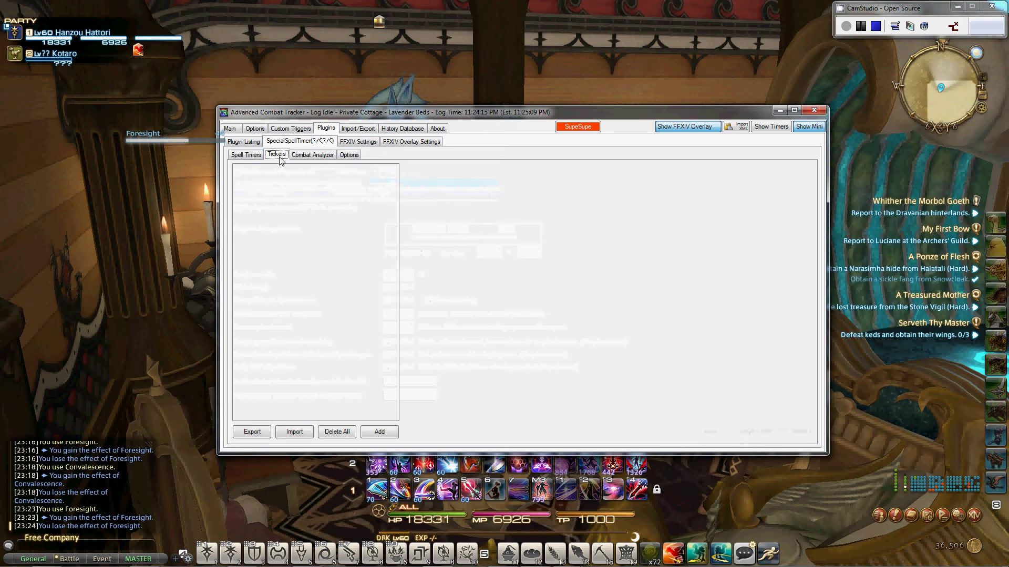
{"action": "left_click", "coordinate": [252, 157]}
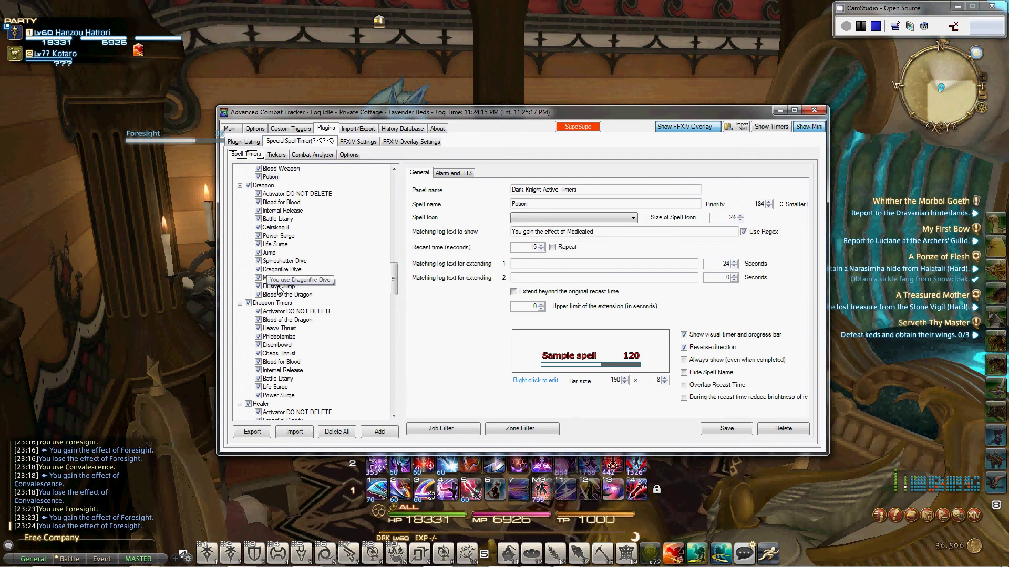
{"action": "left_click", "coordinate": [294, 431]}
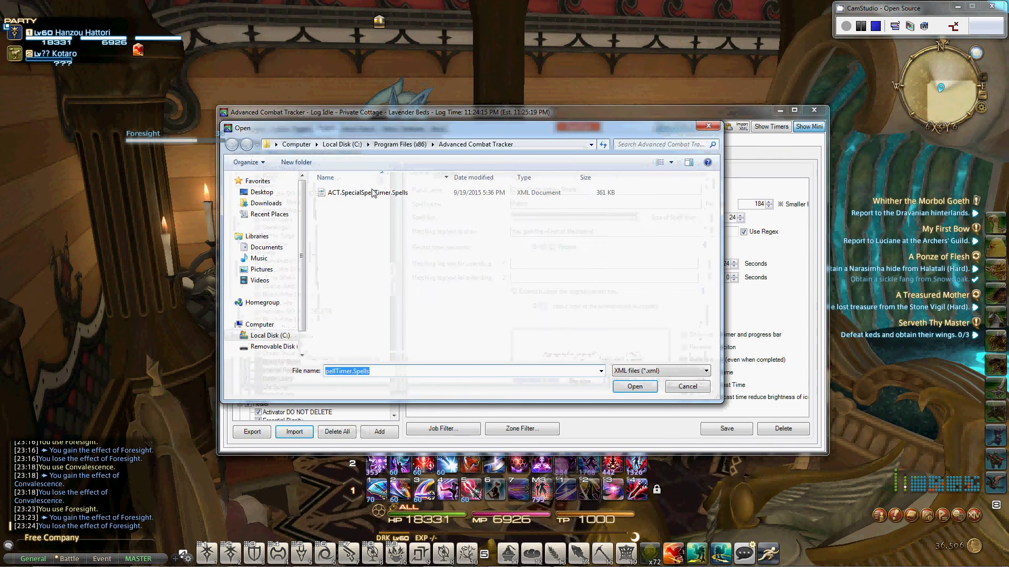
{"action": "left_click", "coordinate": [713, 129]}
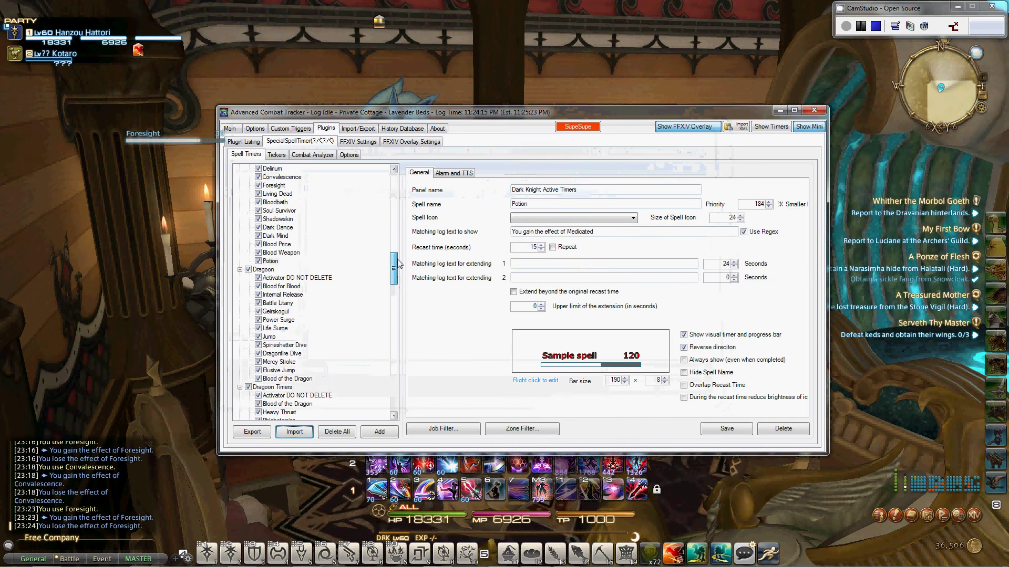
Step: Examine the panel name and spell name of the Convalescence timer in the Dark Knight group
{"action": "left_click_drag", "start_coordinate": [393, 276], "coordinate": [402, 227]}
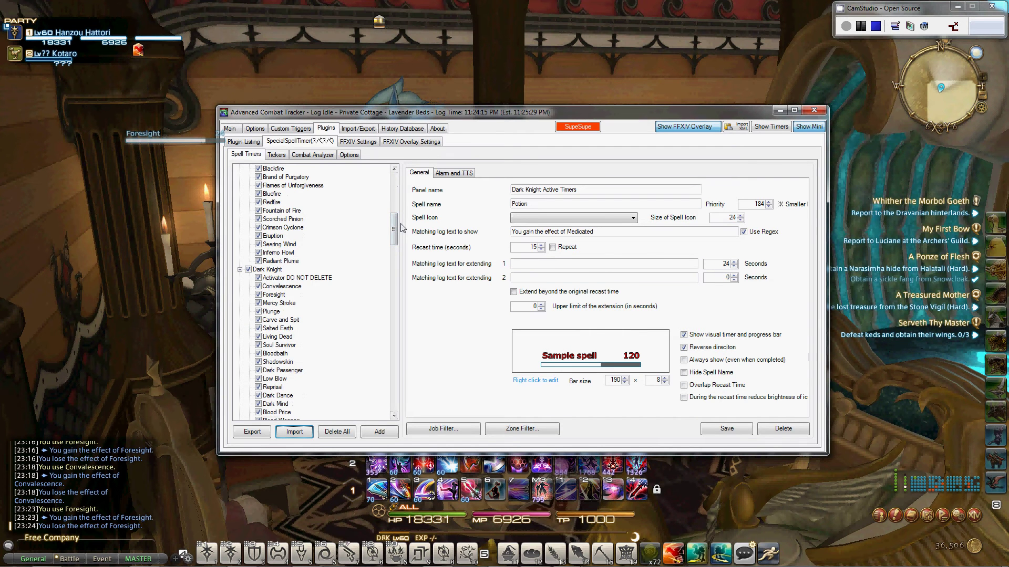
{"action": "left_click", "coordinate": [278, 288]}
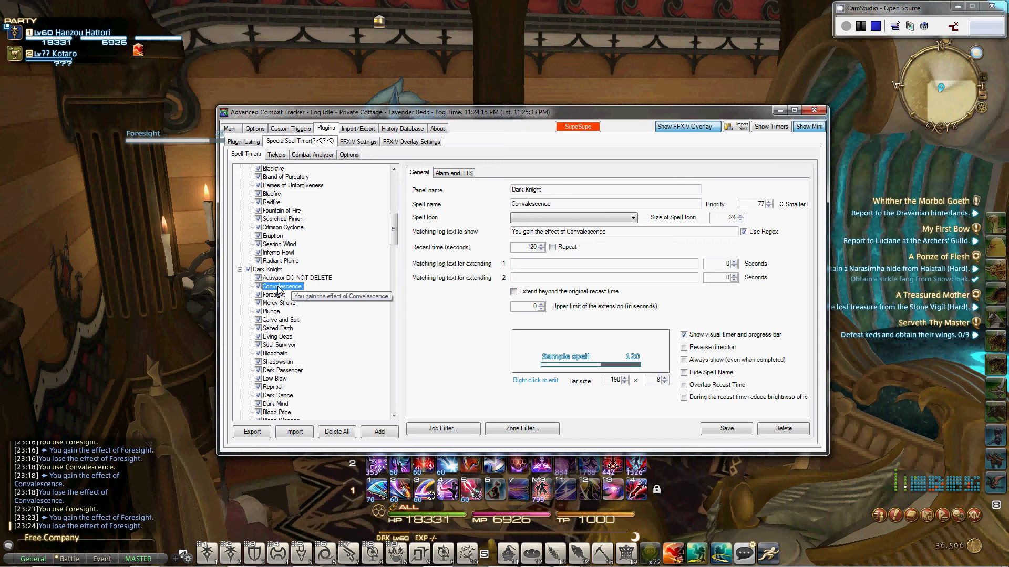
{"action": "left_click_drag", "start_coordinate": [544, 192], "coordinate": [511, 206]}
{"action": "left_click", "coordinate": [524, 193]}
{"action": "left_click", "coordinate": [529, 209]}
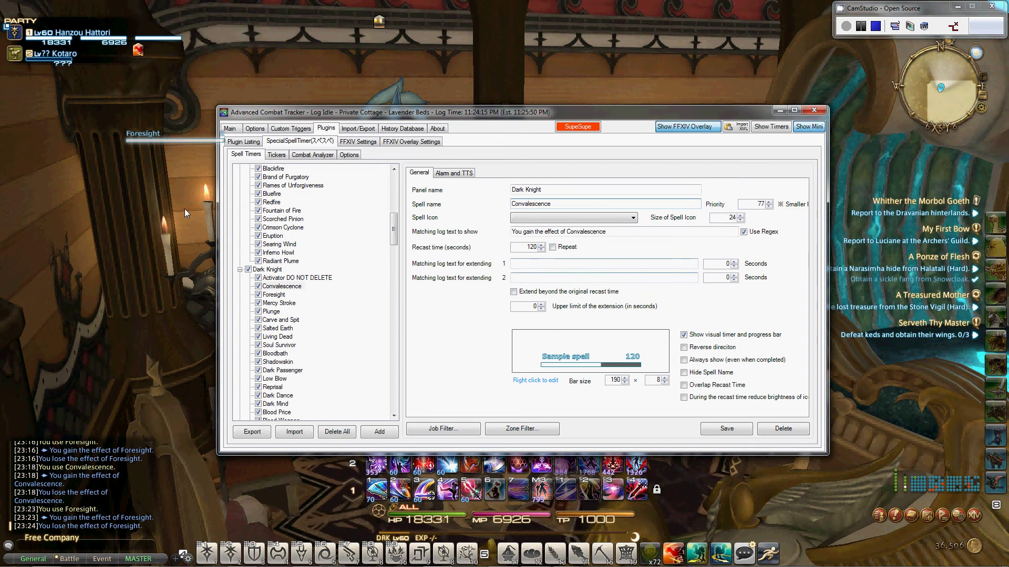
Step: Switch to the game, detach the Battle log from the chat window, dock it back and display it
{"action": "left_click", "coordinate": [172, 271]}
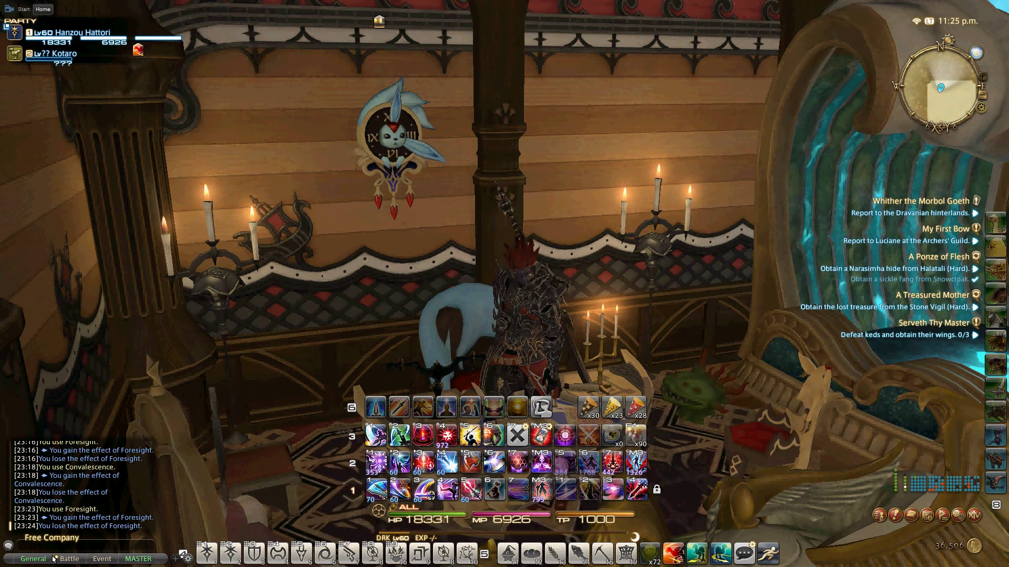
{"action": "left_click_drag", "start_coordinate": [69, 559], "coordinate": [299, 473]}
{"action": "left_click_drag", "start_coordinate": [409, 437], "coordinate": [225, 417]}
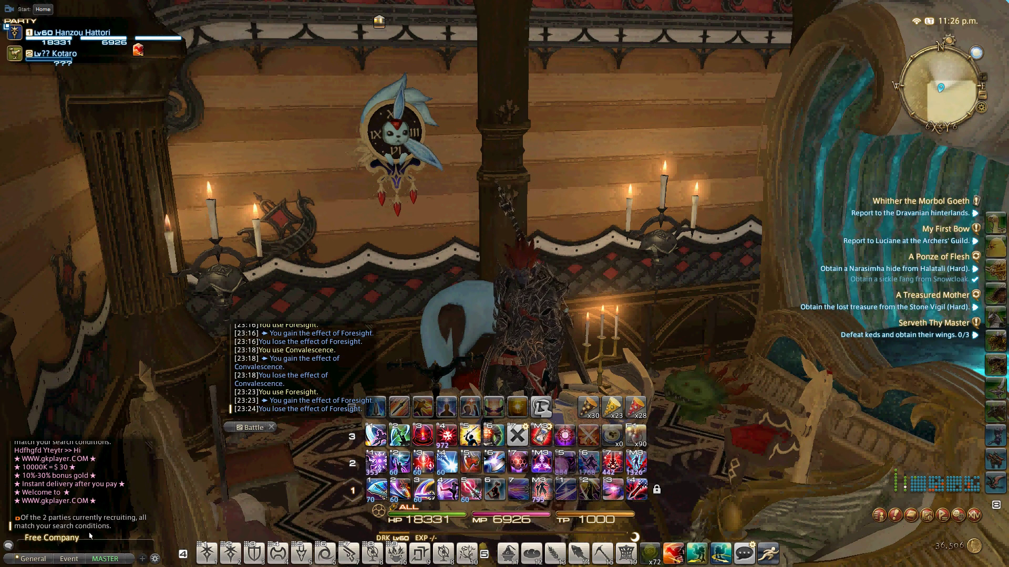
{"action": "left_click_drag", "start_coordinate": [228, 427], "coordinate": [69, 558]}
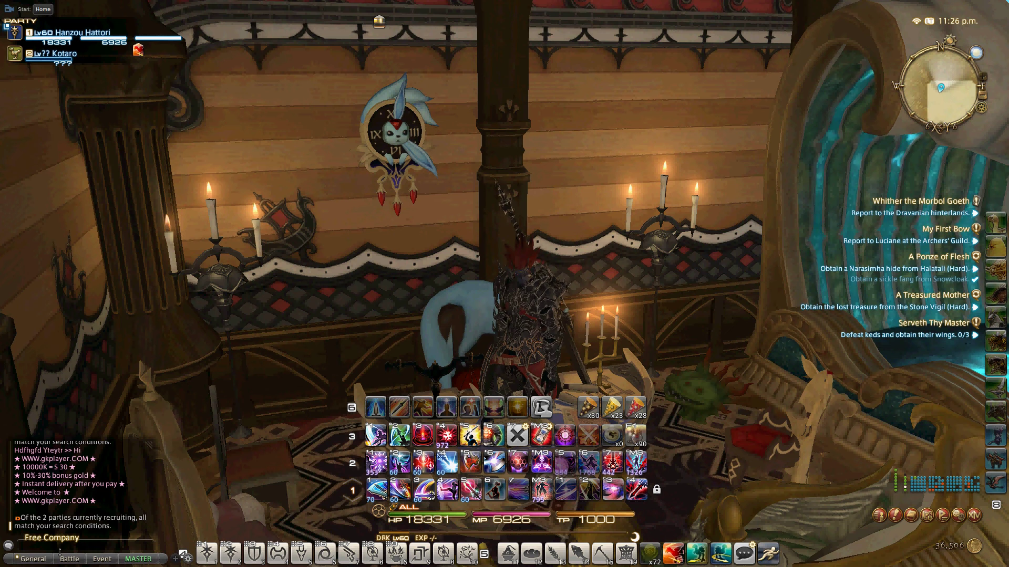
{"action": "left_click", "coordinate": [63, 558]}
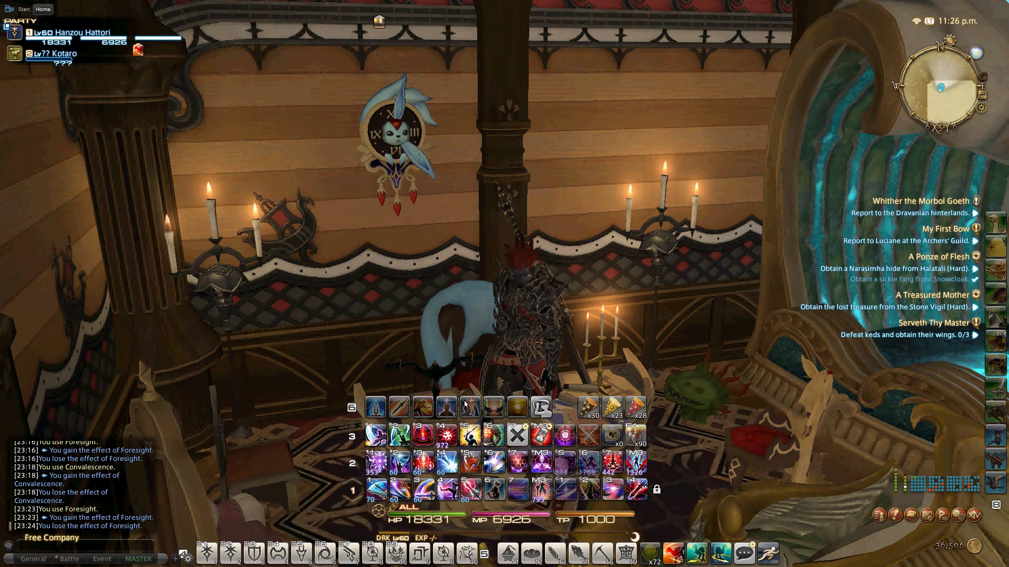
Step: Use Convalescence in the game, switch back to Advanced Combat Tracker and move its window clear of the running cooldown timer
{"action": "left_click", "coordinate": [483, 429]}
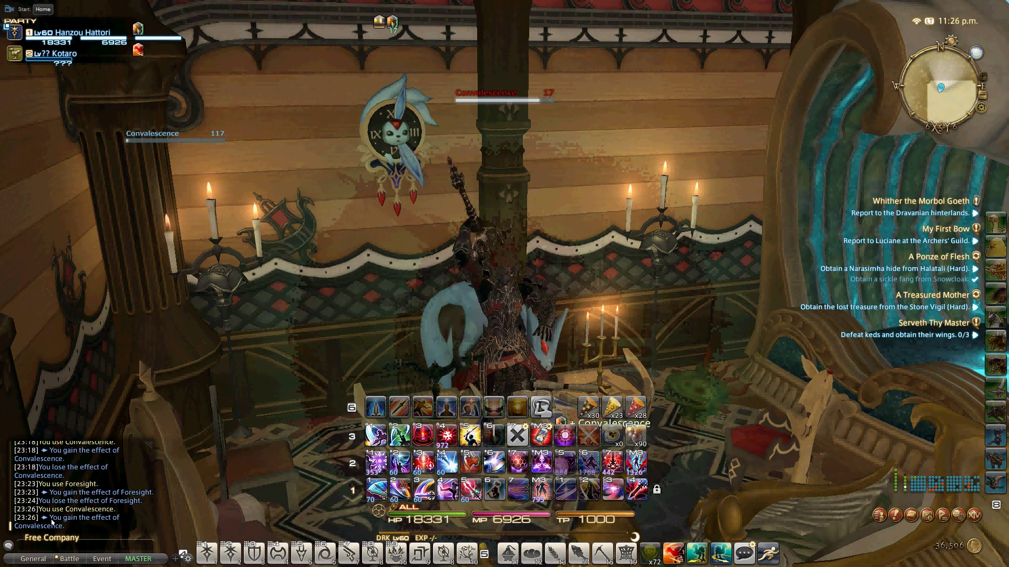
{"action": "key", "text": "alt+Tab"}
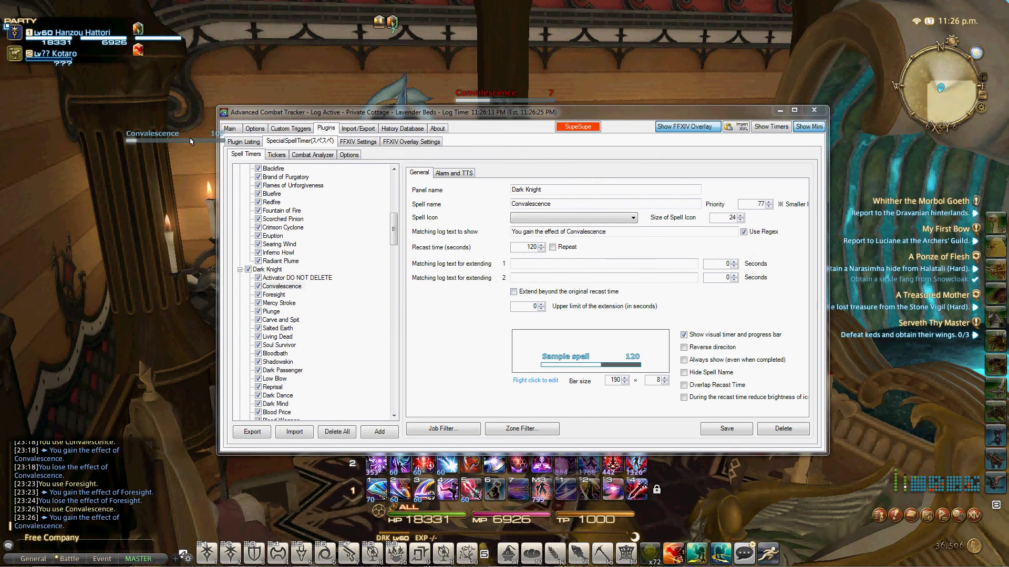
{"action": "left_click_drag", "start_coordinate": [262, 111], "coordinate": [356, 112]}
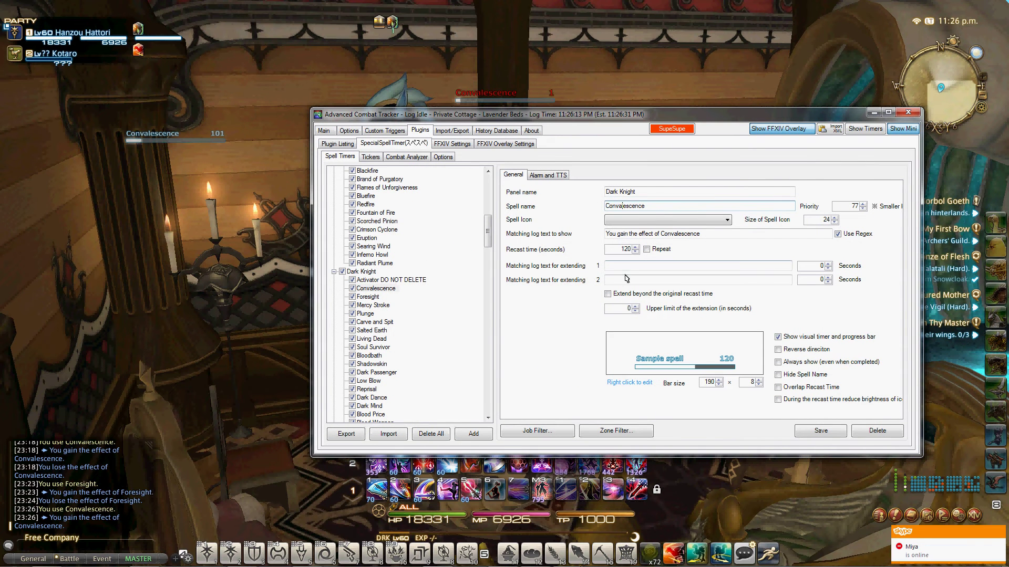
{"action": "left_click_drag", "start_coordinate": [515, 120], "coordinate": [442, 113]}
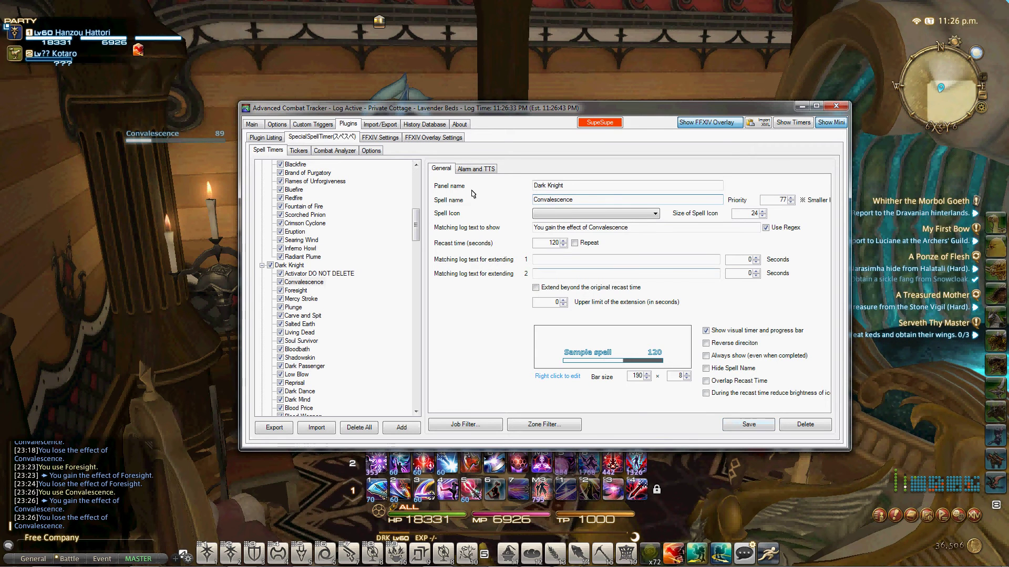
Step: Review the Convalescence timer's alarm and text-to-speech settings, and check which jobs its job filter limits it to
{"action": "left_click", "coordinate": [462, 167]}
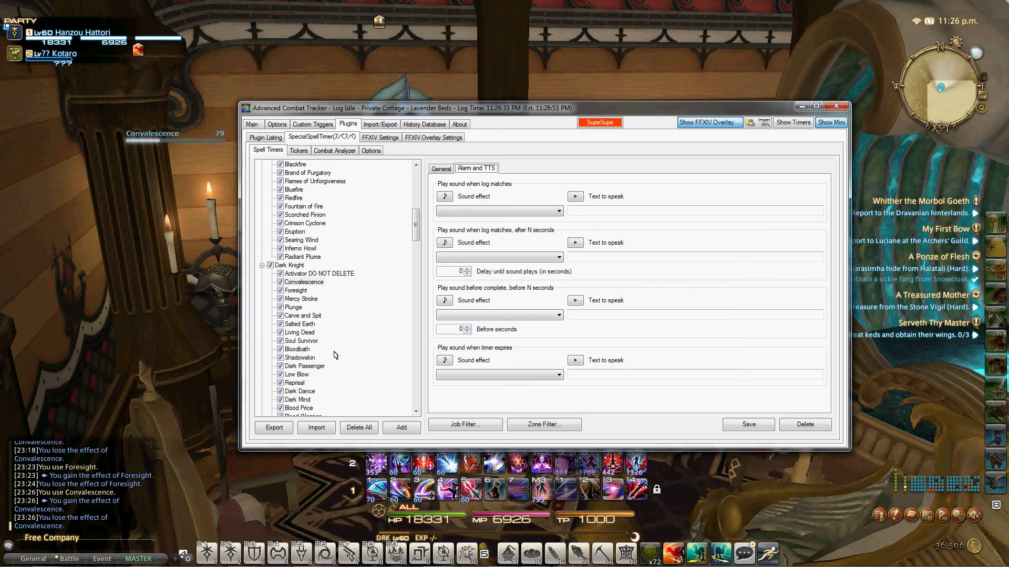
{"action": "scroll", "coordinate": [386, 188], "scroll_direction": "up", "scroll_amount": 7}
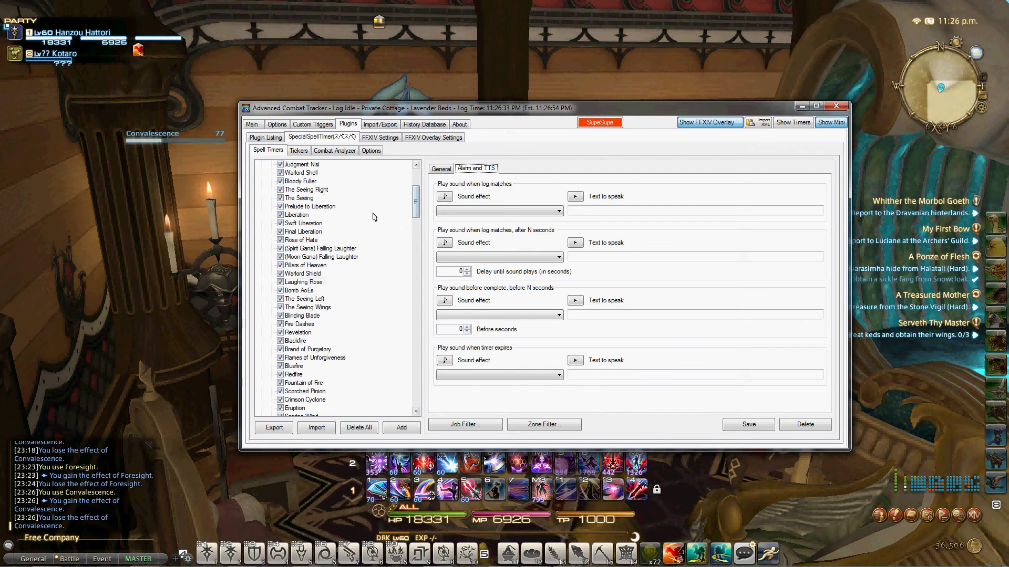
{"action": "scroll", "coordinate": [413, 193], "scroll_direction": "down", "scroll_amount": 9}
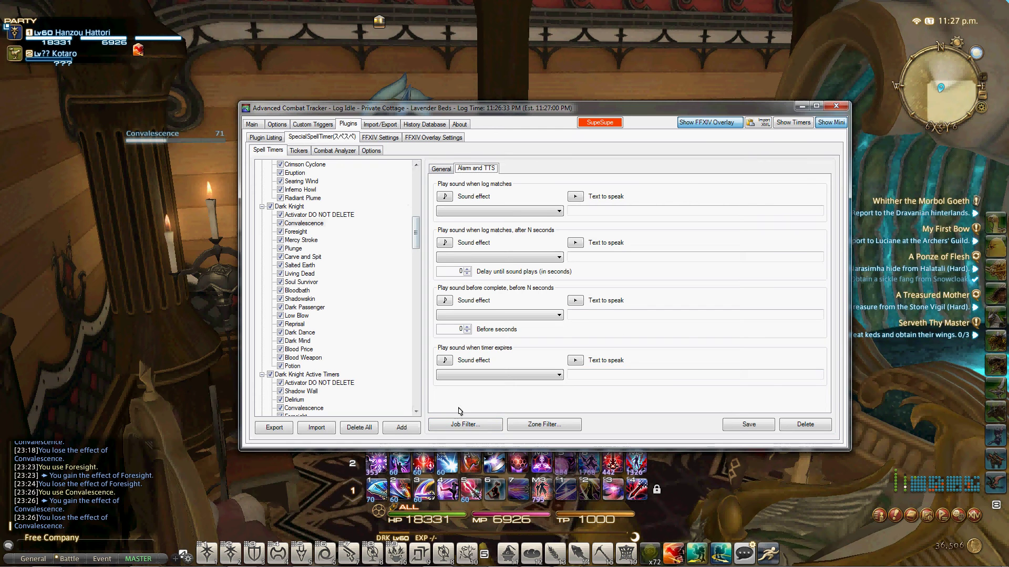
{"action": "left_click", "coordinate": [459, 424]}
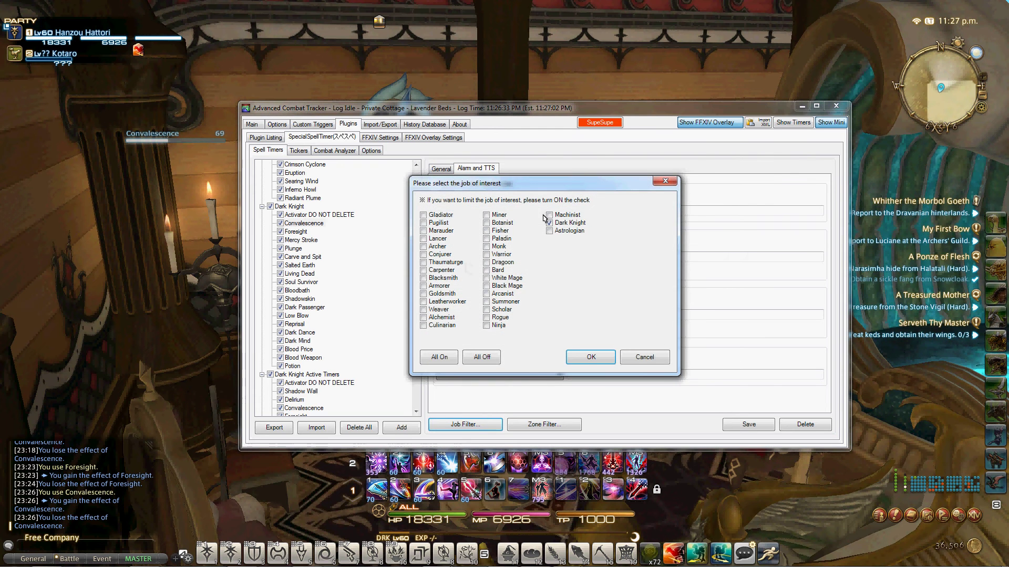
{"action": "left_click", "coordinate": [588, 357]}
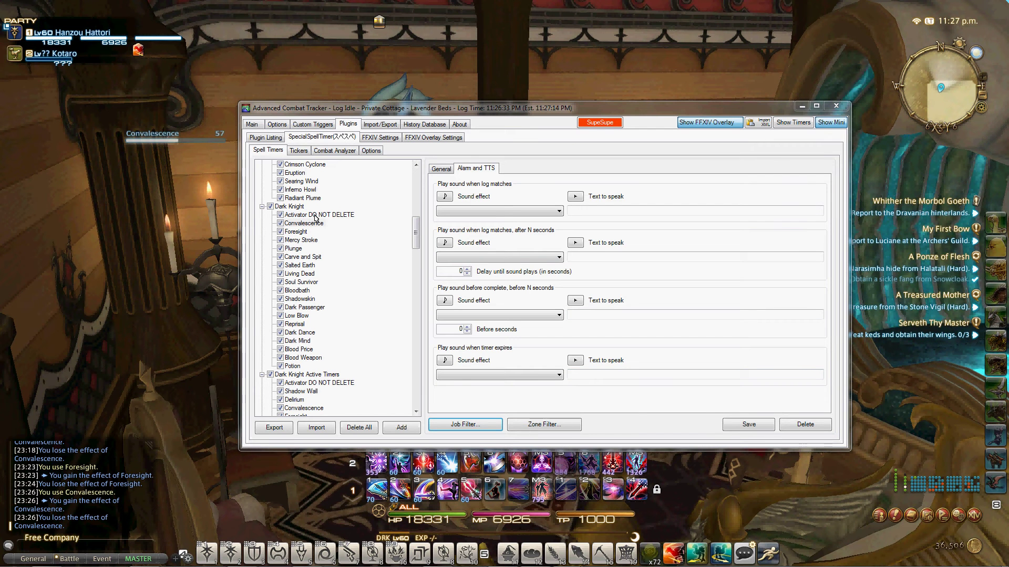
Step: Compare the Convalescence timer settings in the Dark Knight and Dark Knight Active Timers groups, and move the window clear of the running timer
{"action": "left_click", "coordinate": [309, 223]}
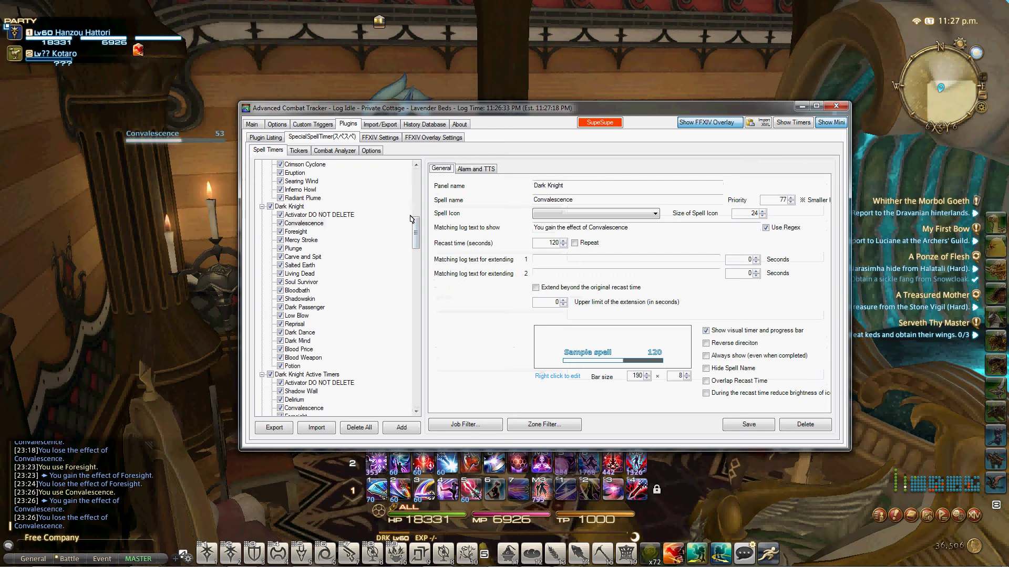
{"action": "scroll", "coordinate": [413, 224], "scroll_direction": "down", "scroll_amount": 5}
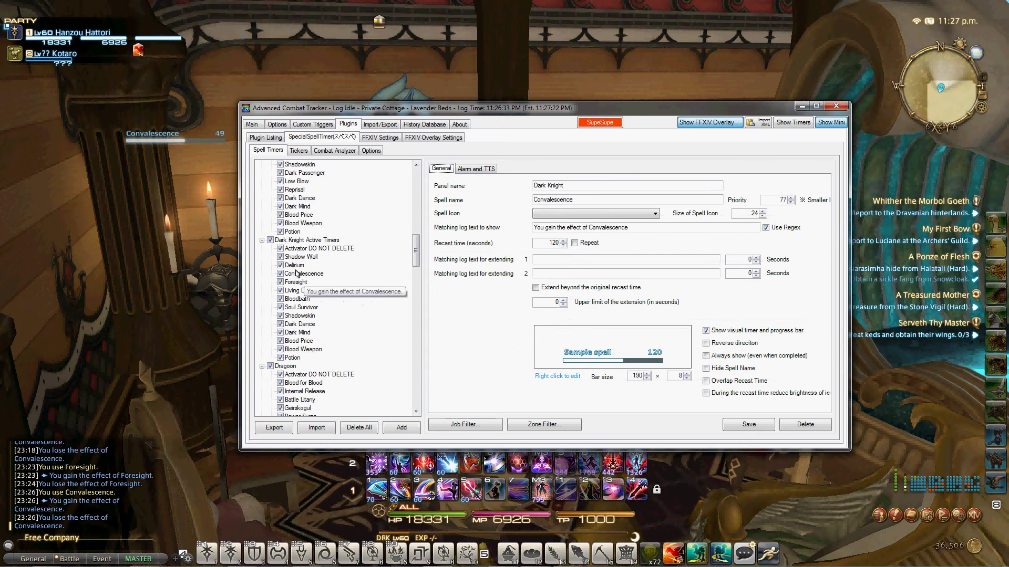
{"action": "left_click", "coordinate": [305, 273]}
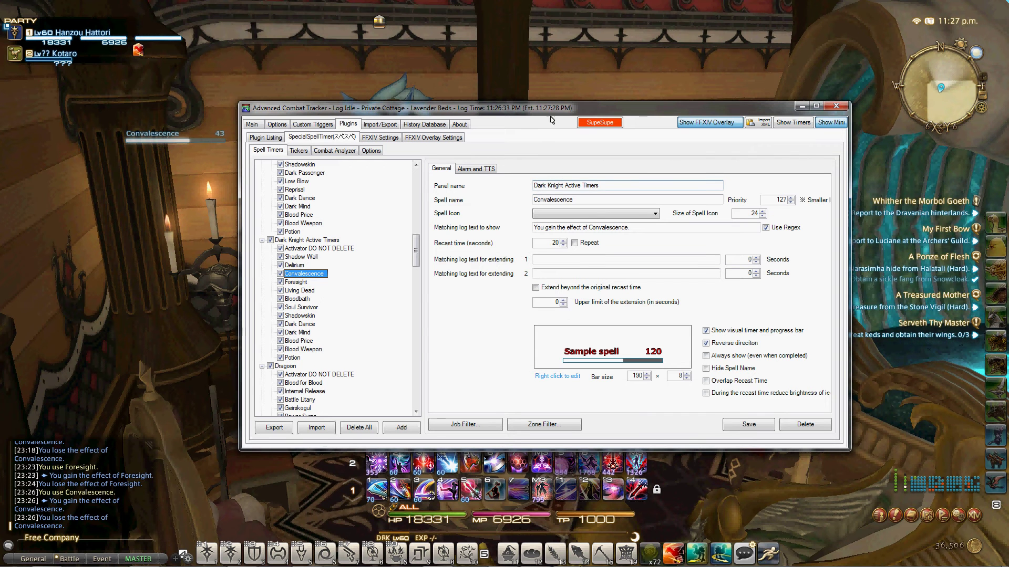
{"action": "left_click_drag", "start_coordinate": [537, 107], "coordinate": [497, 161]}
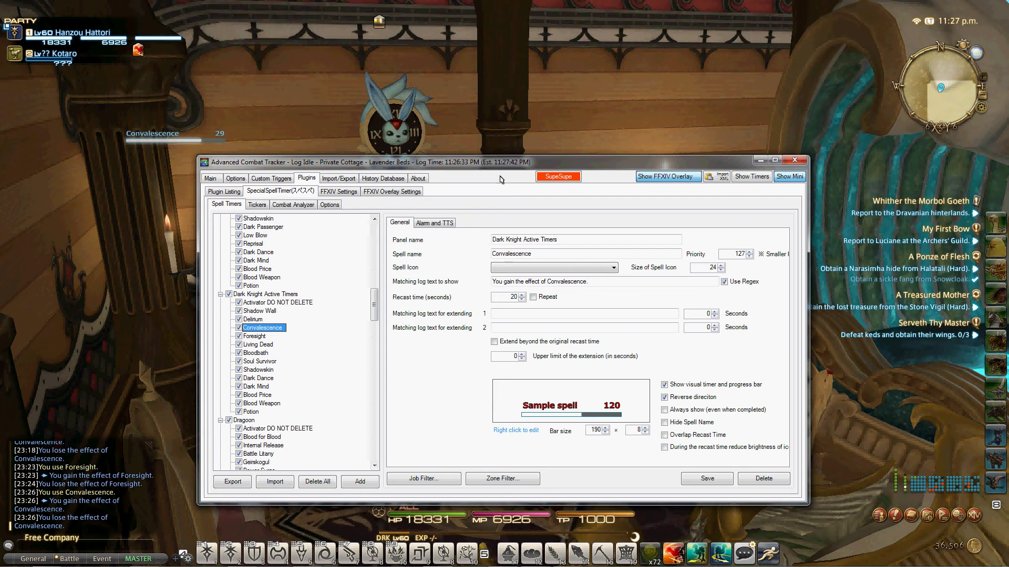
Step: Check Convalescence's effect duration in its in-game tooltip against the active timer's recast time, and return to Advanced Combat Tracker
{"action": "left_click", "coordinate": [535, 252]}
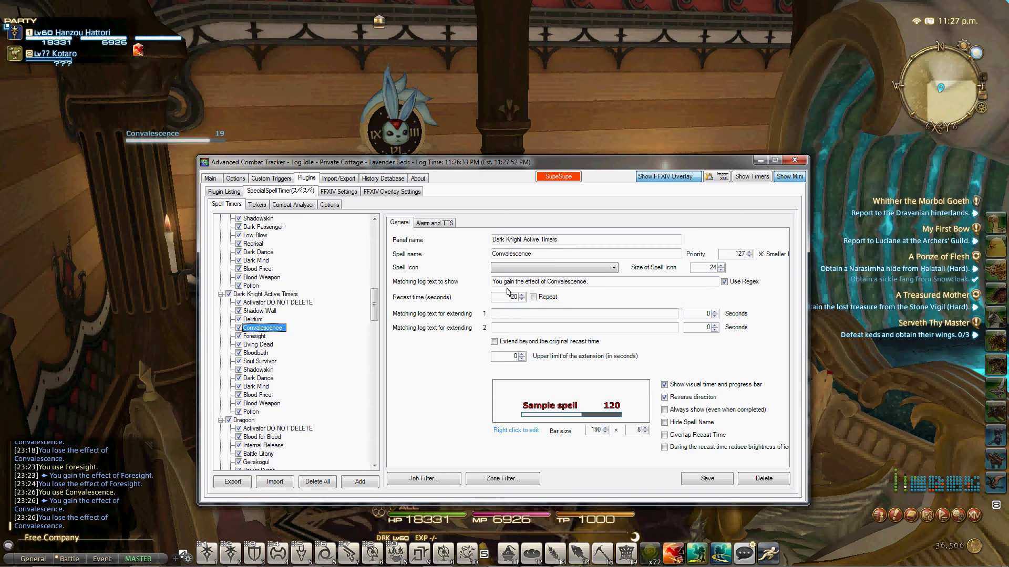
{"action": "left_click", "coordinate": [192, 277]}
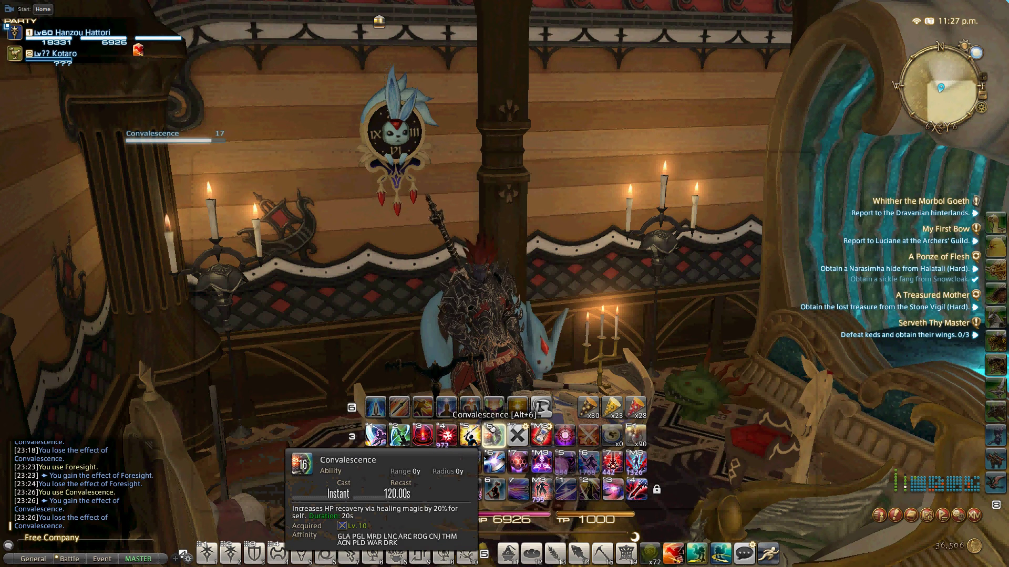
{"action": "key", "text": "alt+Tab"}
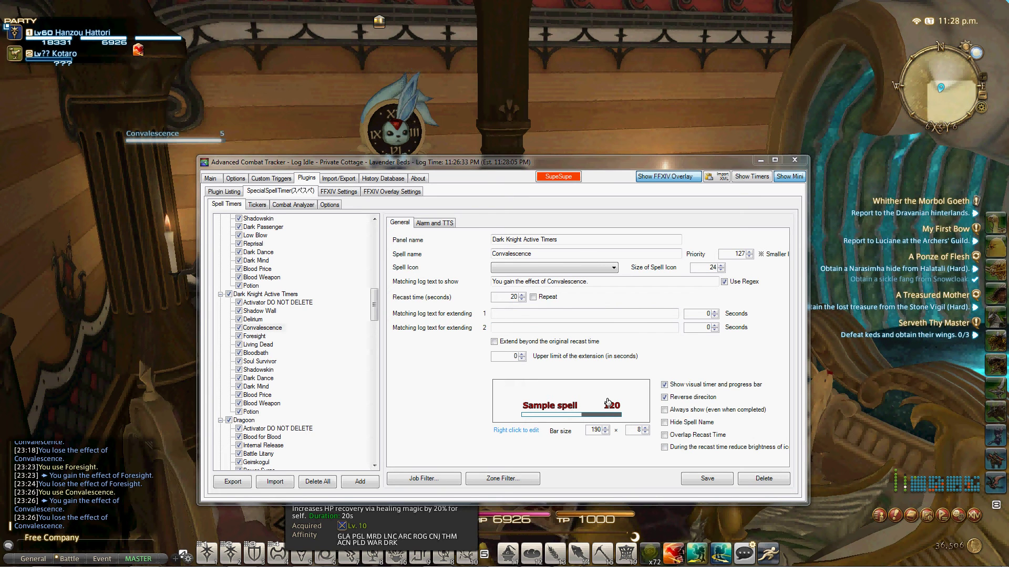
Step: Review the alarm and text-to-speech settings of the Convalescence timer in Dark Knight Active Timers, and check its job filter
{"action": "left_click", "coordinate": [421, 223]}
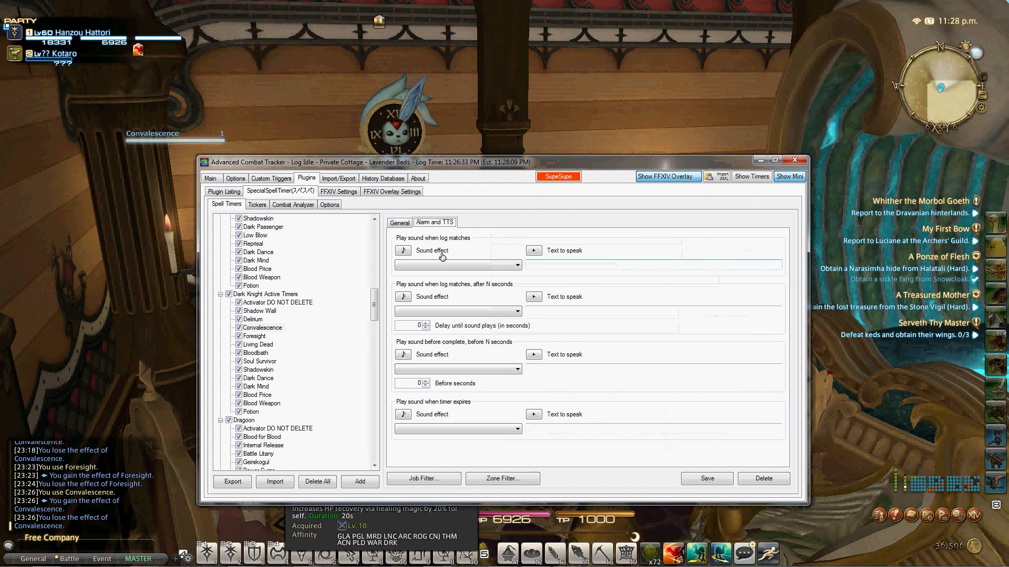
{"action": "left_click", "coordinate": [399, 222]}
{"action": "left_click", "coordinate": [420, 478]}
{"action": "left_click", "coordinate": [548, 411]}
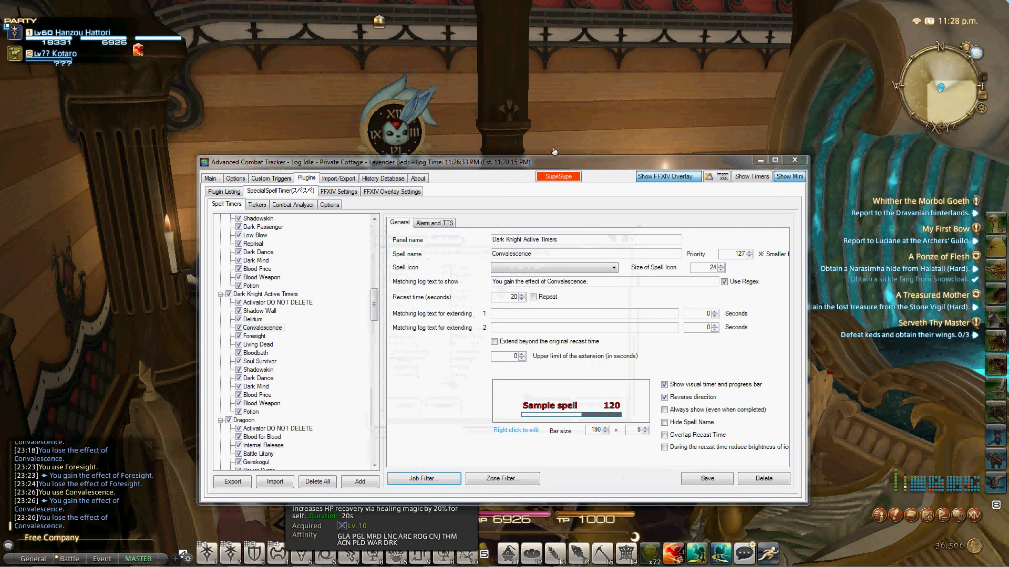
Step: Switch to the game, use Convalescence to run both its active and cooldown timers, and switch back to Advanced Combat Tracker
{"action": "key", "text": "alt+Tab"}
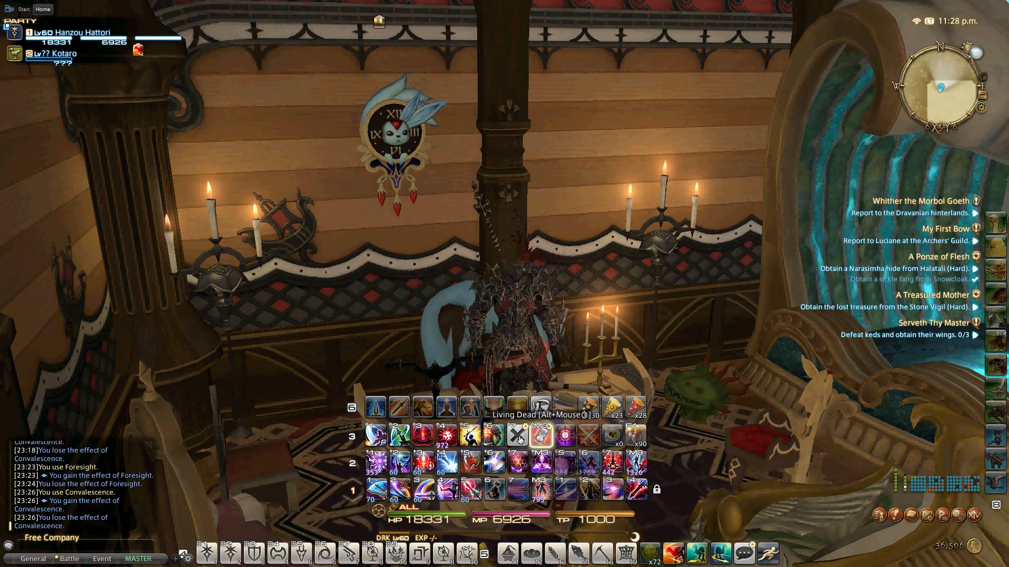
{"action": "left_click", "coordinate": [486, 434]}
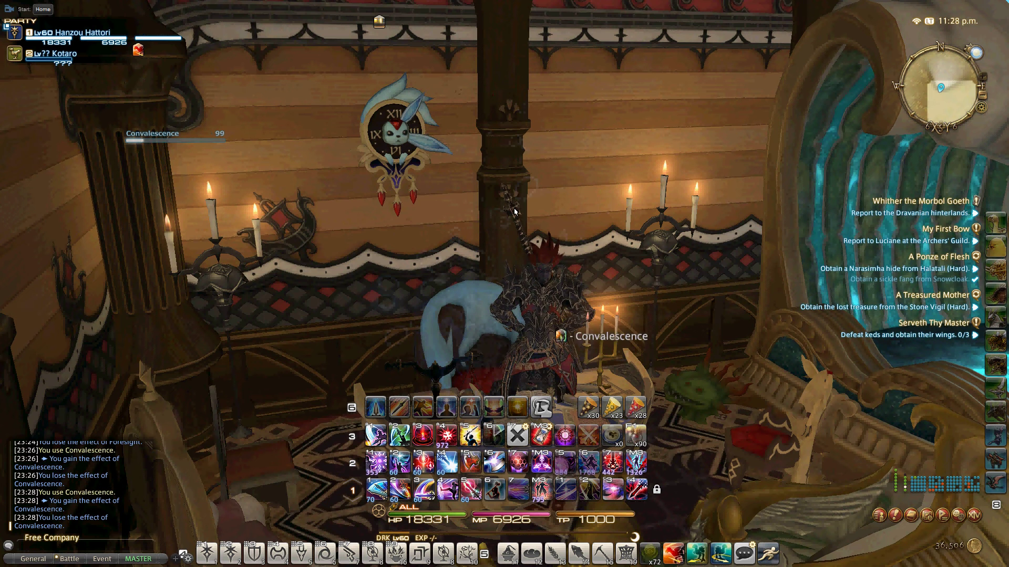
{"action": "key", "text": "alt+Tab"}
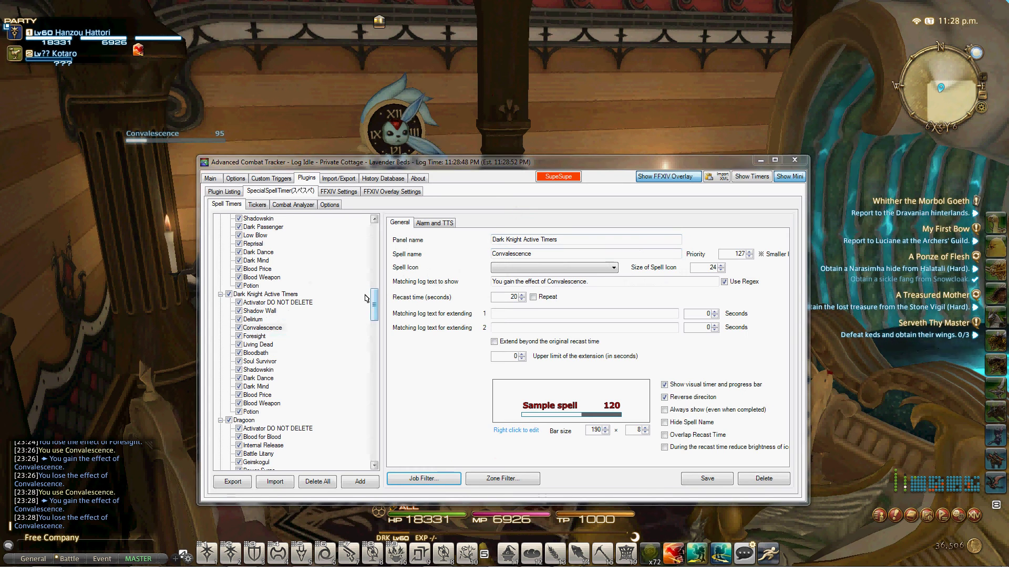
Step: Examine the matching log text and recast time of the Carnage Zero and The Seeing Right timers in the Boss Fights group
{"action": "left_click_drag", "start_coordinate": [372, 298], "coordinate": [385, 230]}
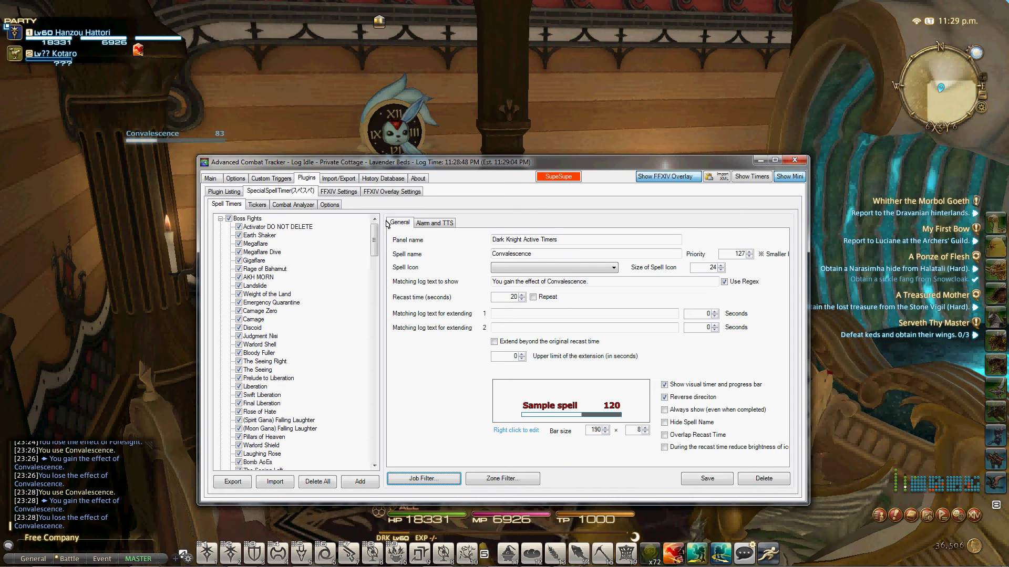
{"action": "left_click", "coordinate": [260, 310]}
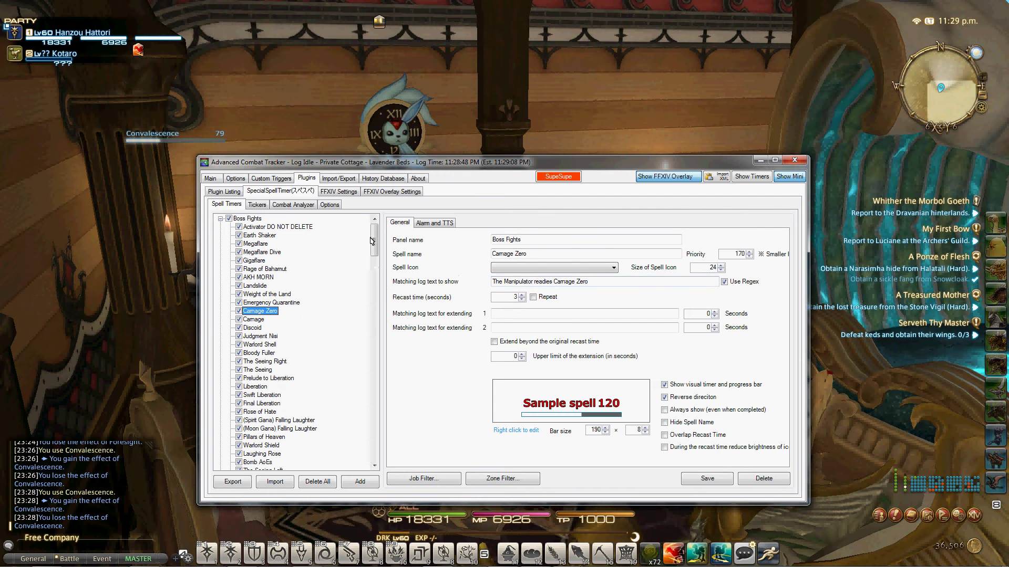
{"action": "scroll", "coordinate": [371, 242], "scroll_direction": "down", "scroll_amount": 3}
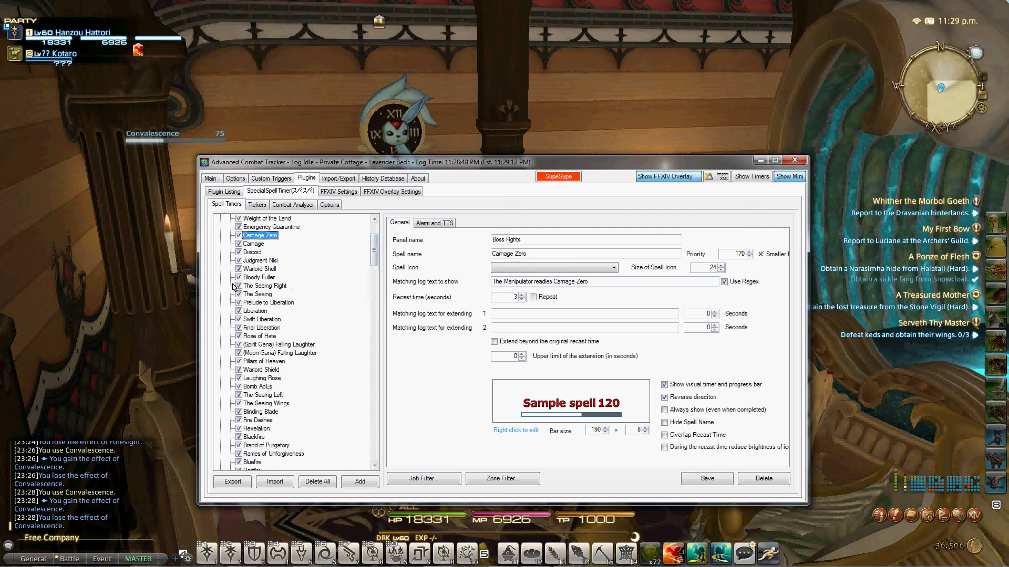
{"action": "left_click", "coordinate": [256, 285]}
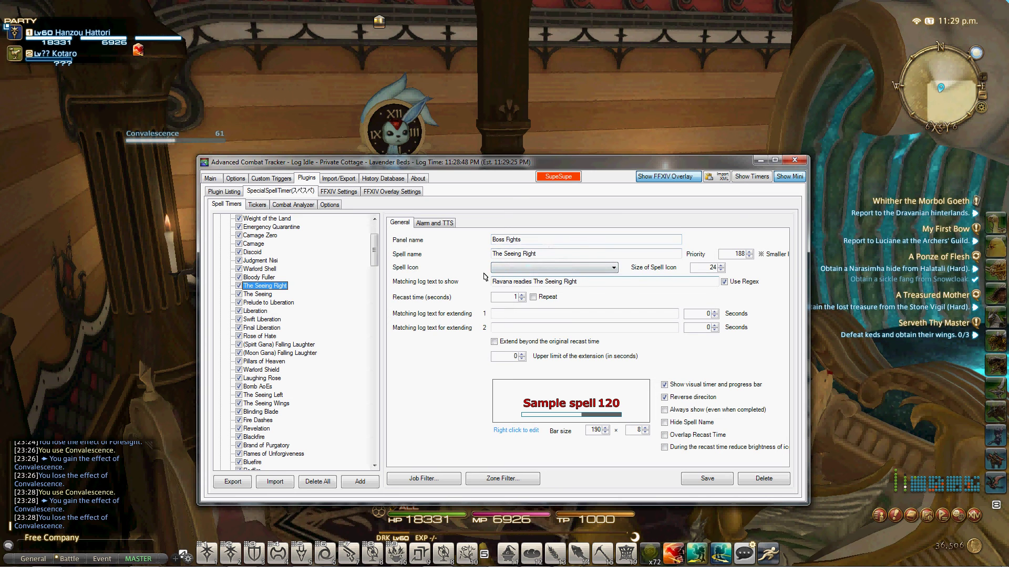
{"action": "mouse_move", "coordinate": [515, 279]}
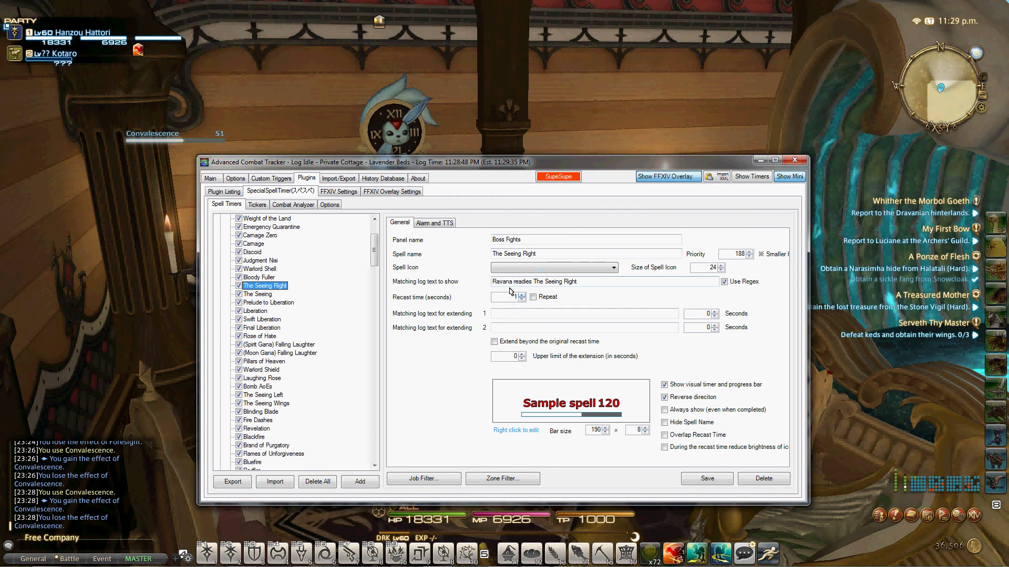
Step: Switch to the XIVDB page in Chrome and search the database for "The Seeing Right"
{"action": "key", "text": "alt+Tab"}
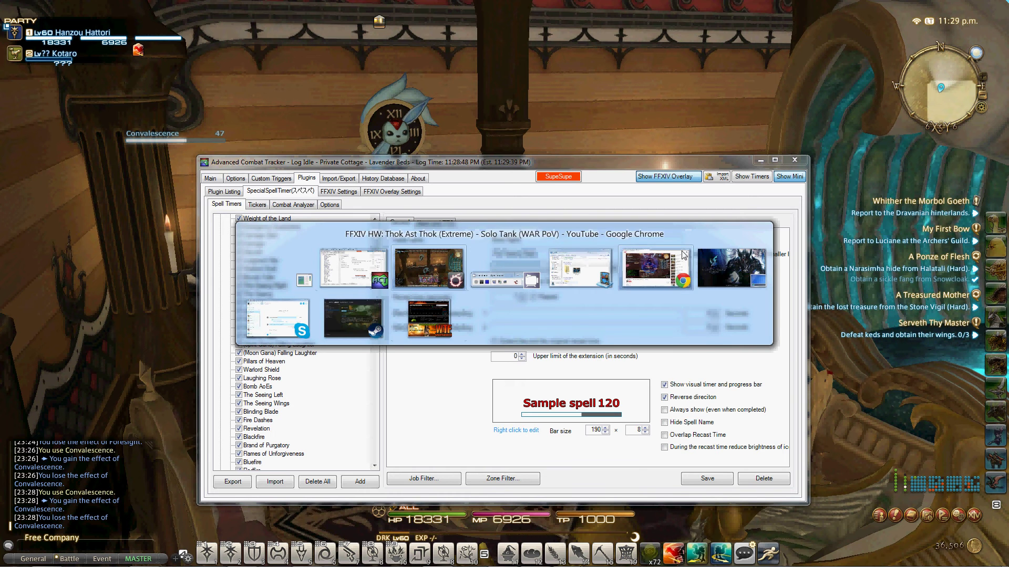
{"action": "left_click", "coordinate": [655, 267]}
{"action": "left_click", "coordinate": [166, 6]}
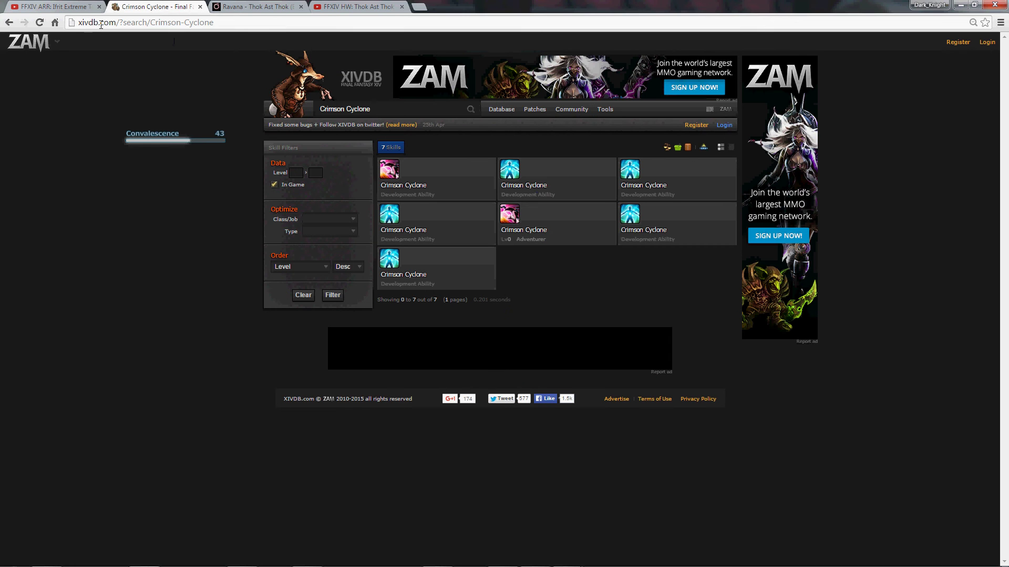
{"action": "left_click_drag", "start_coordinate": [381, 110], "coordinate": [303, 111]}
{"action": "type", "text": "The Seeing Right"}
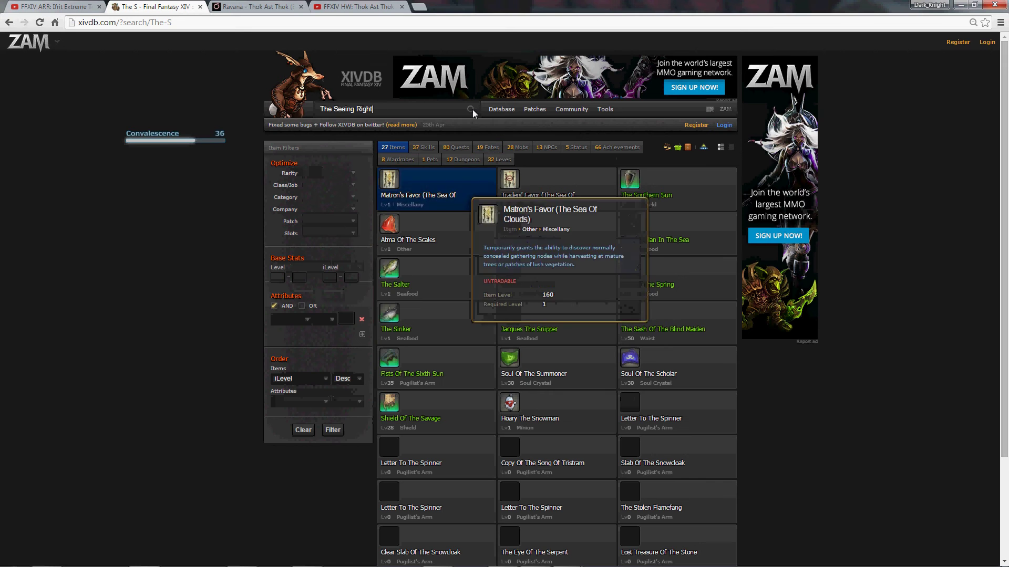
Step: Limit the XIVDB results to skills and look through them for The Seeing Right and related boss abilities
{"action": "left_click", "coordinate": [425, 149]}
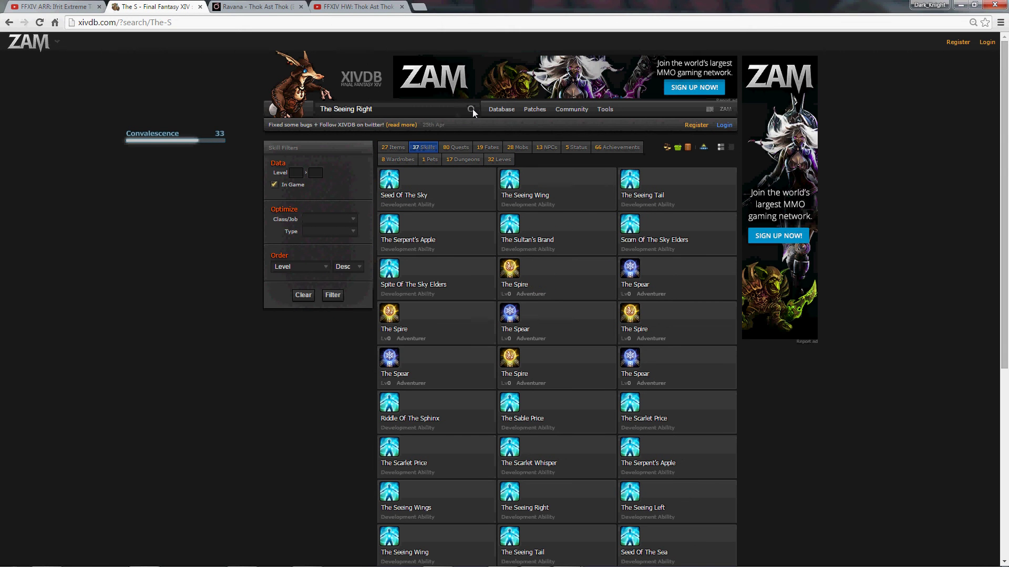
{"action": "scroll", "coordinate": [472, 184], "scroll_direction": "down", "scroll_amount": 3}
{"action": "scroll", "coordinate": [471, 184], "scroll_direction": "down", "scroll_amount": 1}
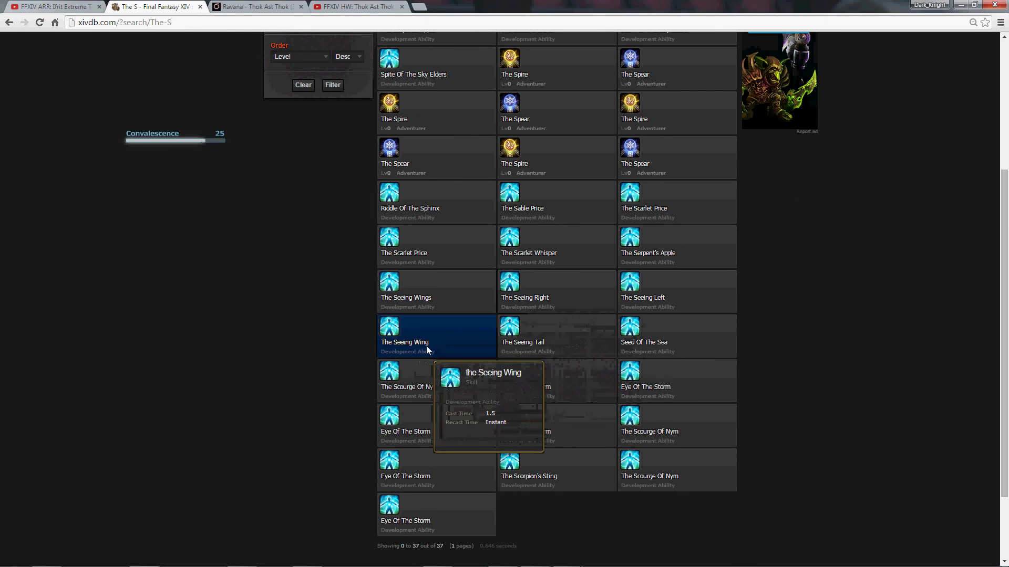
{"action": "scroll", "coordinate": [324, 173], "scroll_direction": "up", "scroll_amount": 4}
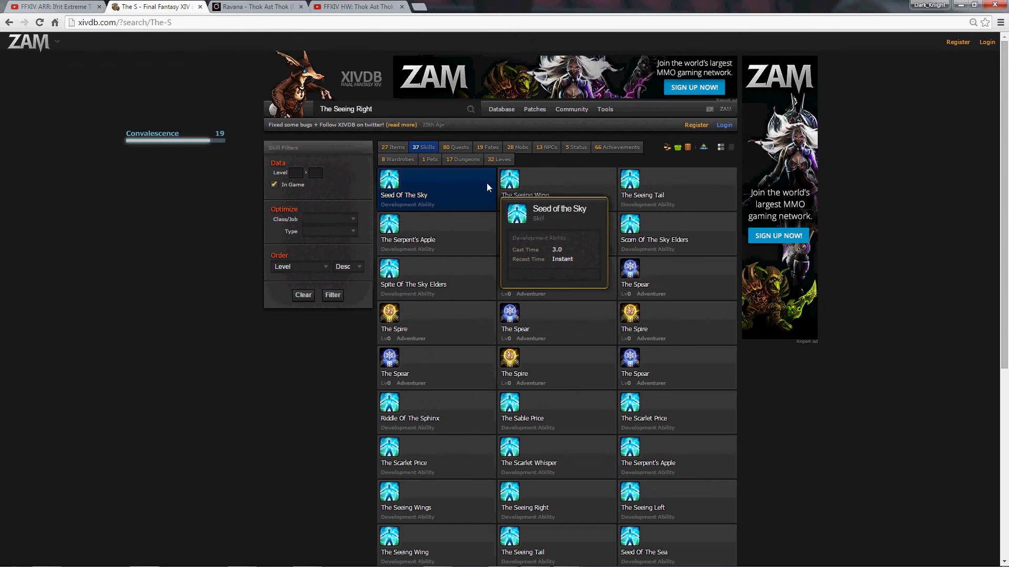
Step: Switch back to Advanced Combat Tracker, check the font used for The Seeing Right timer, and play its log-match text-to-speech alert
{"action": "key", "text": "alt+Tab"}
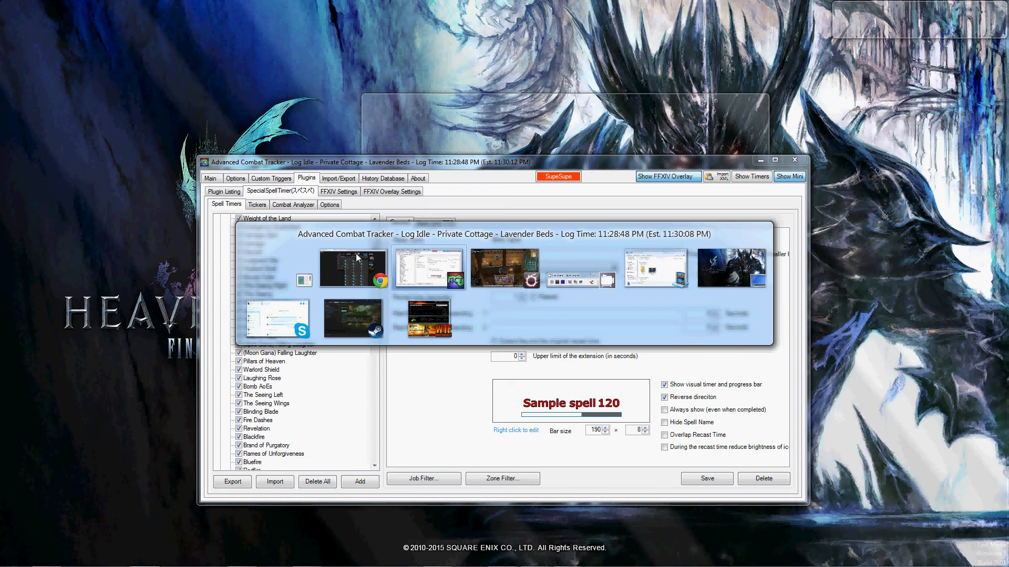
{"action": "mouse_move", "coordinate": [355, 254]}
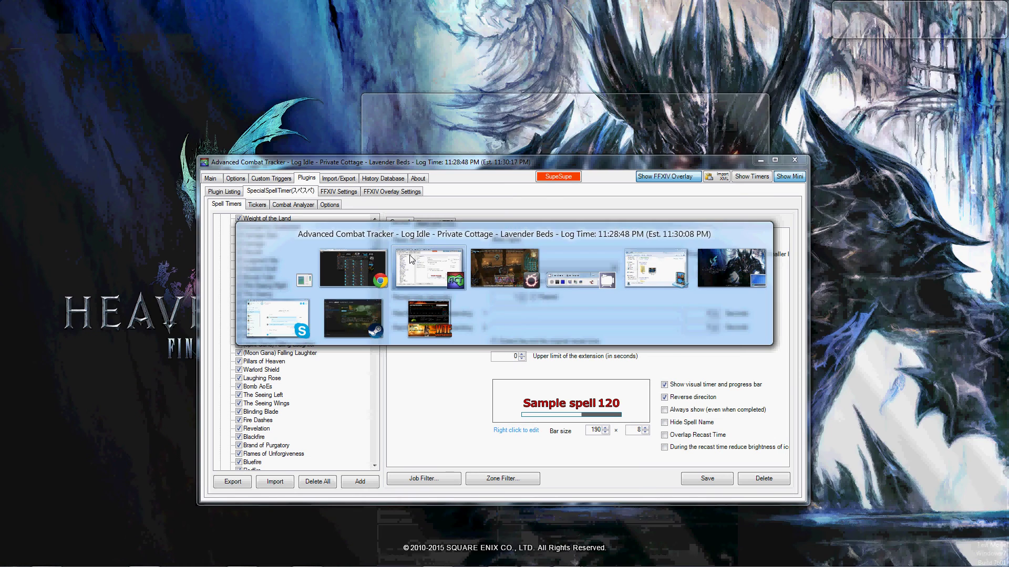
{"action": "left_click", "coordinate": [411, 258]}
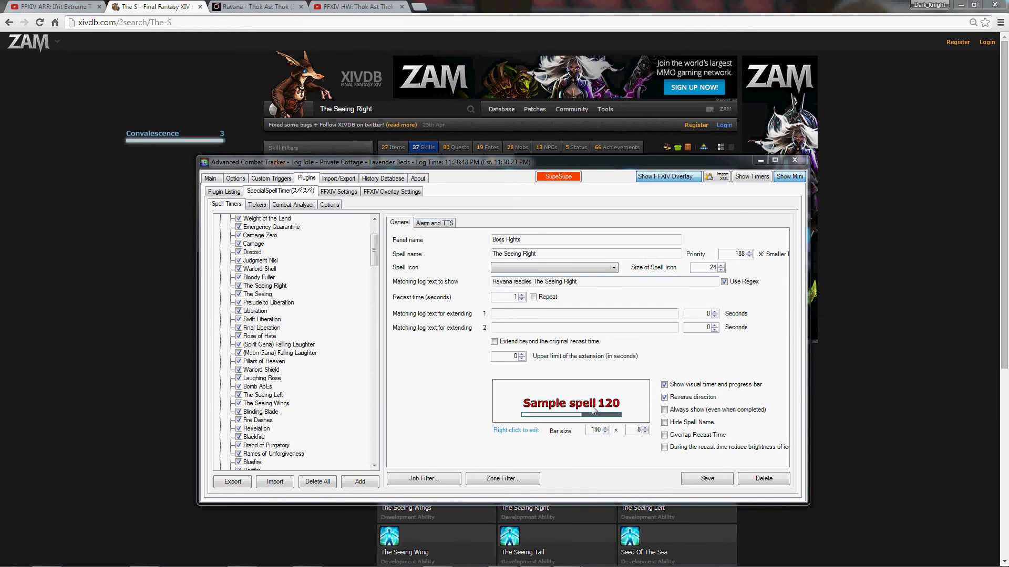
{"action": "right_click", "coordinate": [565, 408]}
{"action": "left_click", "coordinate": [585, 395]}
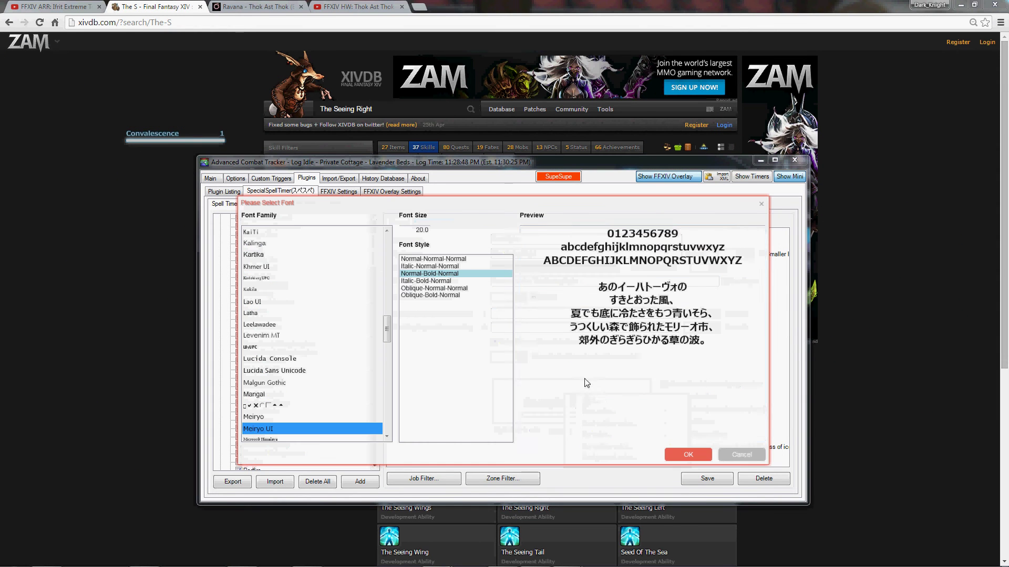
{"action": "left_click", "coordinate": [687, 450]}
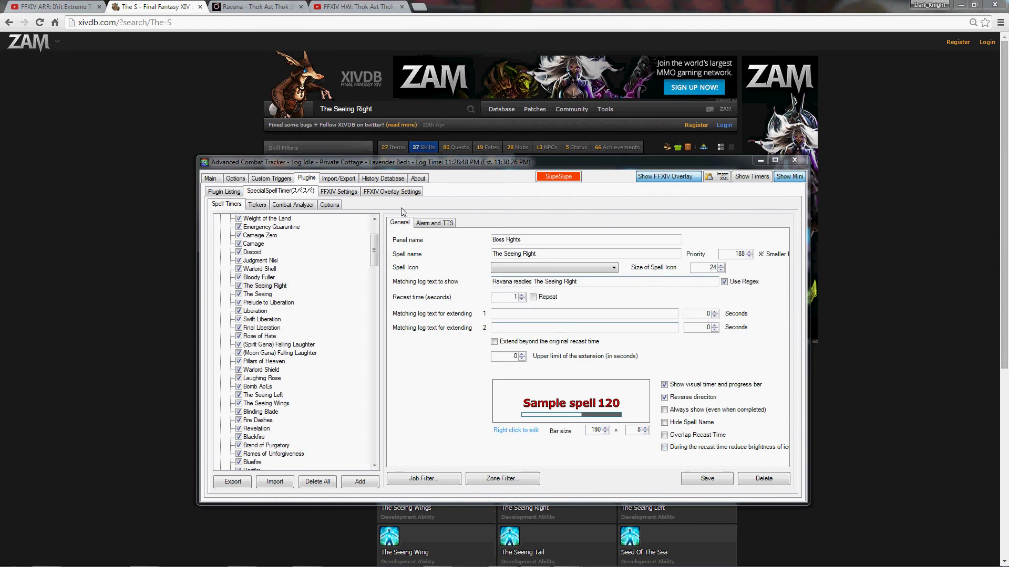
{"action": "left_click", "coordinate": [431, 222]}
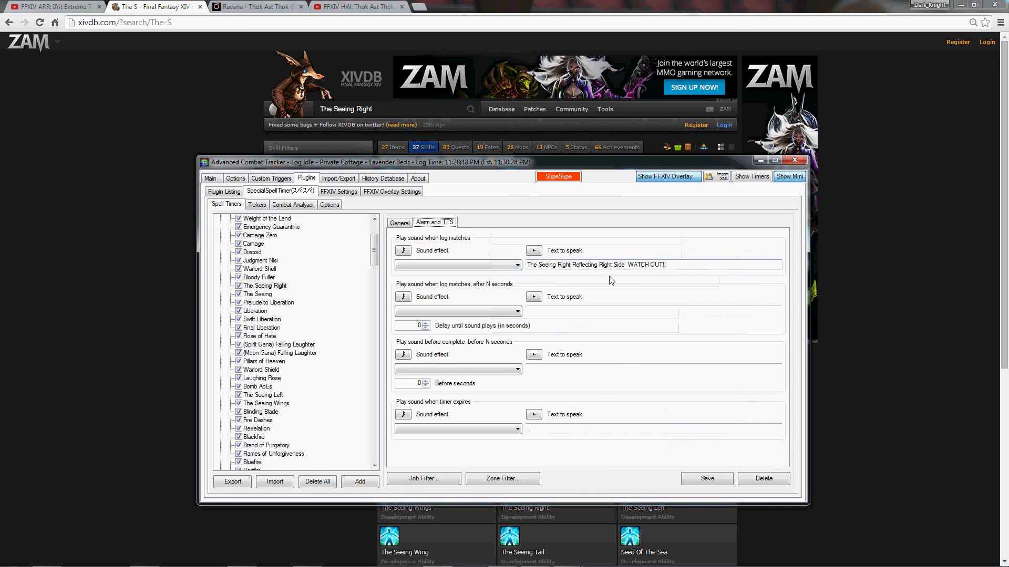
{"action": "left_click", "coordinate": [533, 251]}
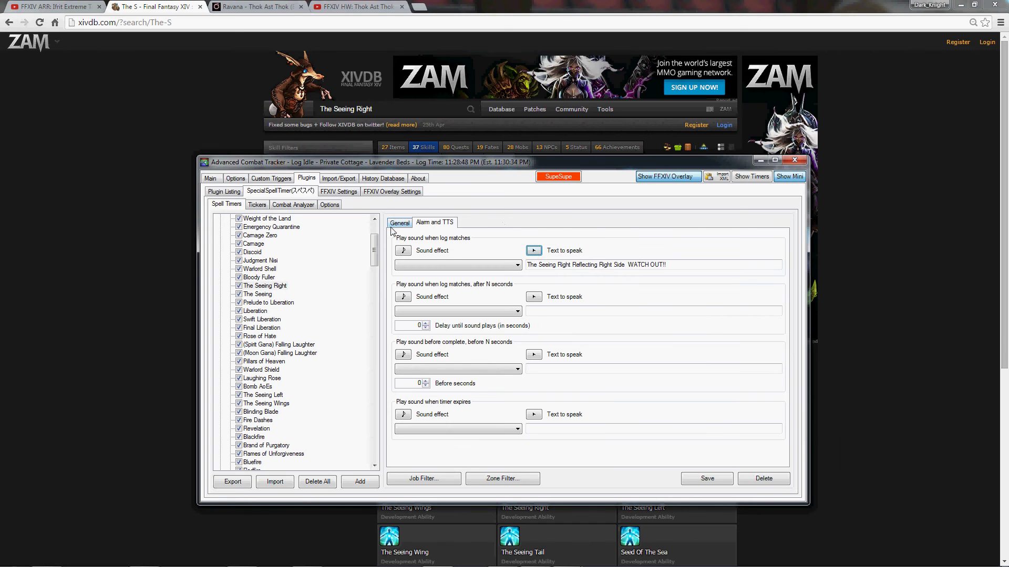
Step: Review the Warlord Shield timer's spoken alerts and general settings, and open its job filter
{"action": "left_click", "coordinate": [274, 370]}
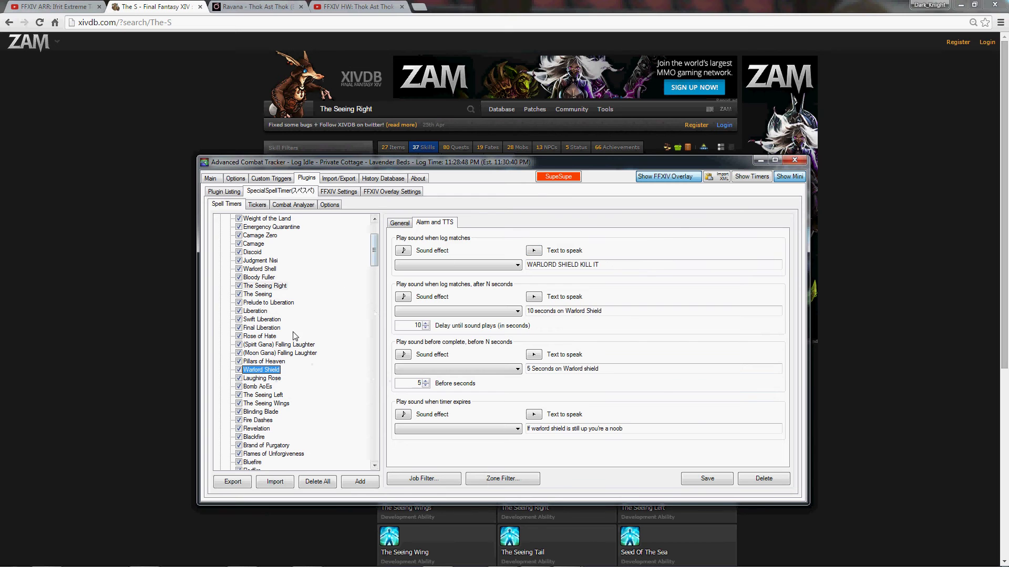
{"action": "left_click", "coordinate": [400, 222]}
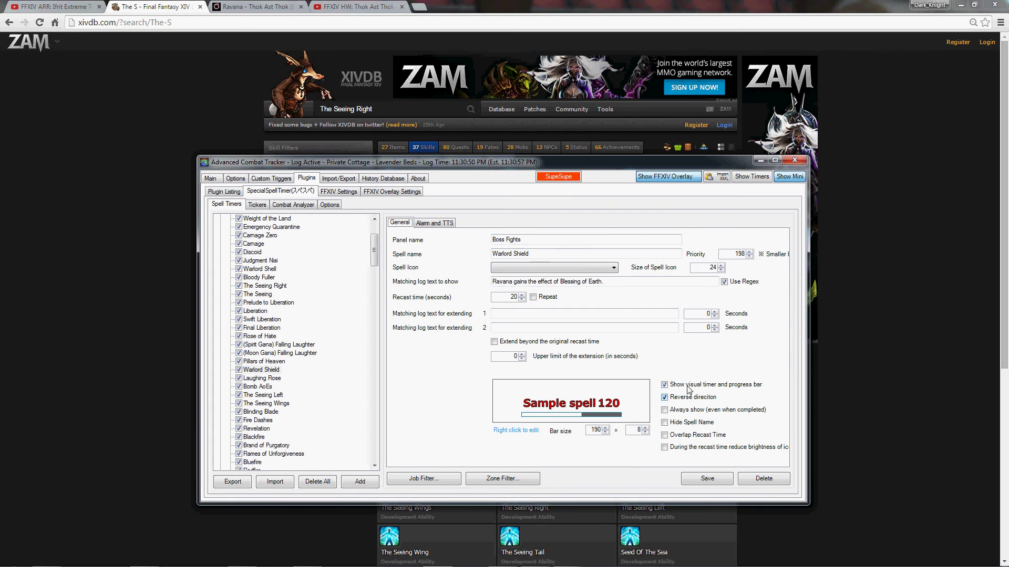
{"action": "left_click", "coordinate": [432, 225]}
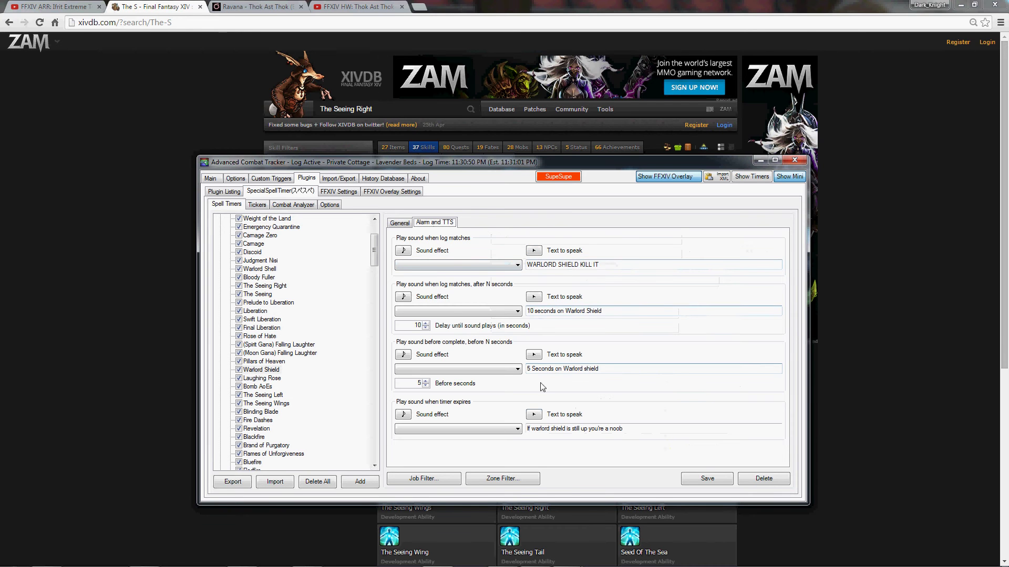
{"action": "left_click", "coordinate": [397, 225]}
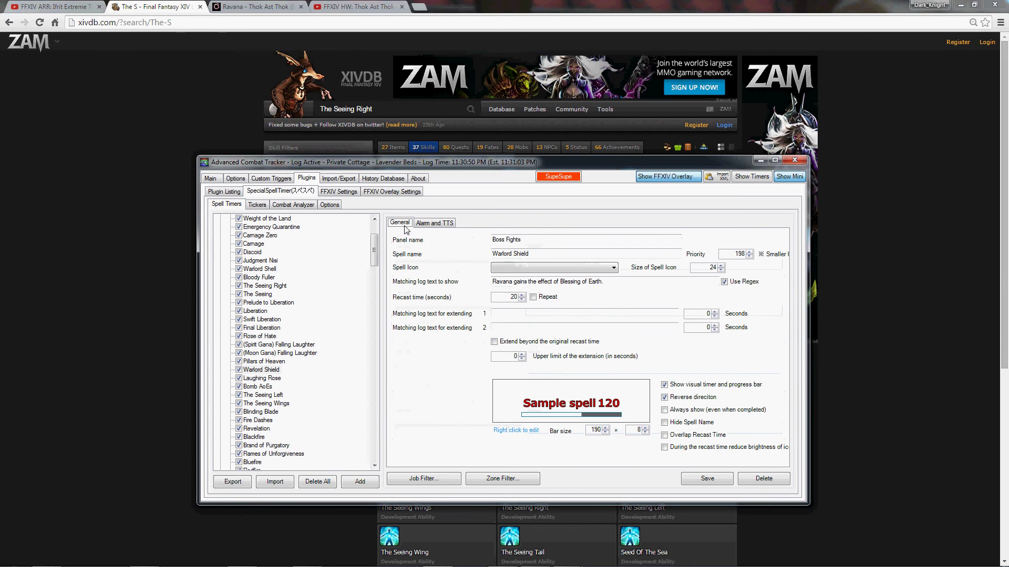
{"action": "left_click", "coordinate": [446, 477]}
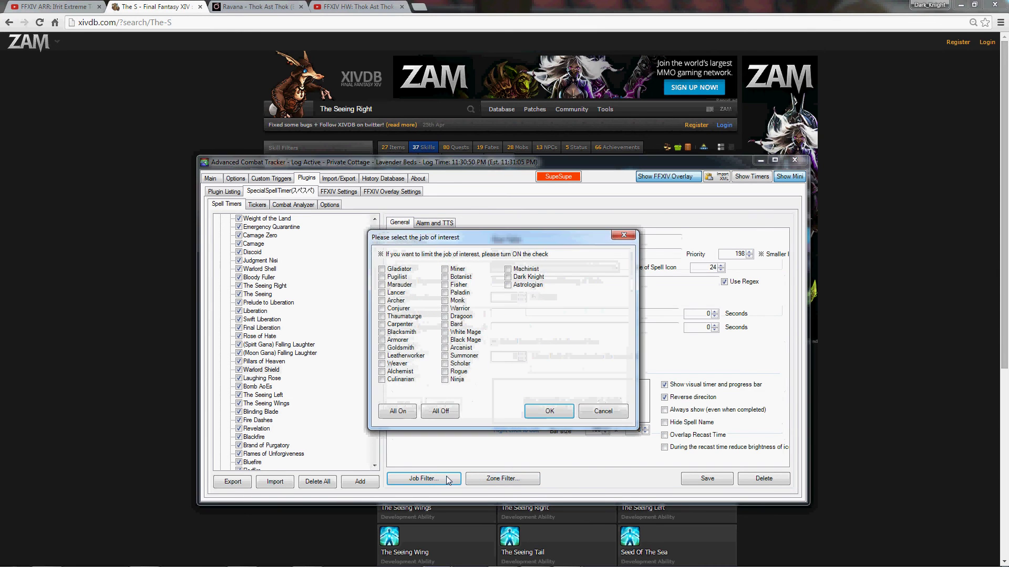
Step: Close the job filter without changes and review which zones the Warlord Shield timer is limited to
{"action": "left_click", "coordinate": [602, 412]}
{"action": "left_click", "coordinate": [515, 478]}
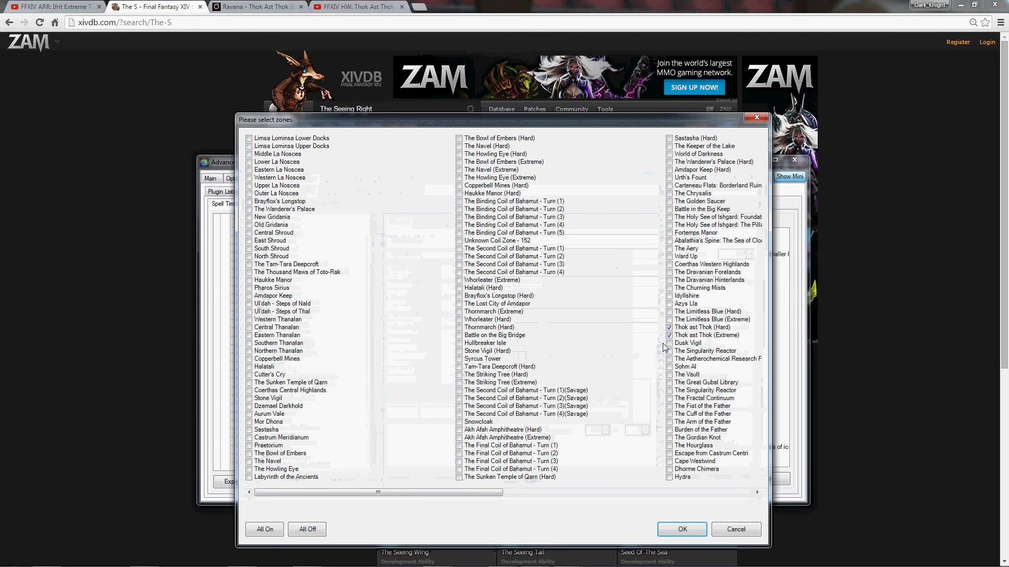
{"action": "left_click", "coordinate": [681, 529]}
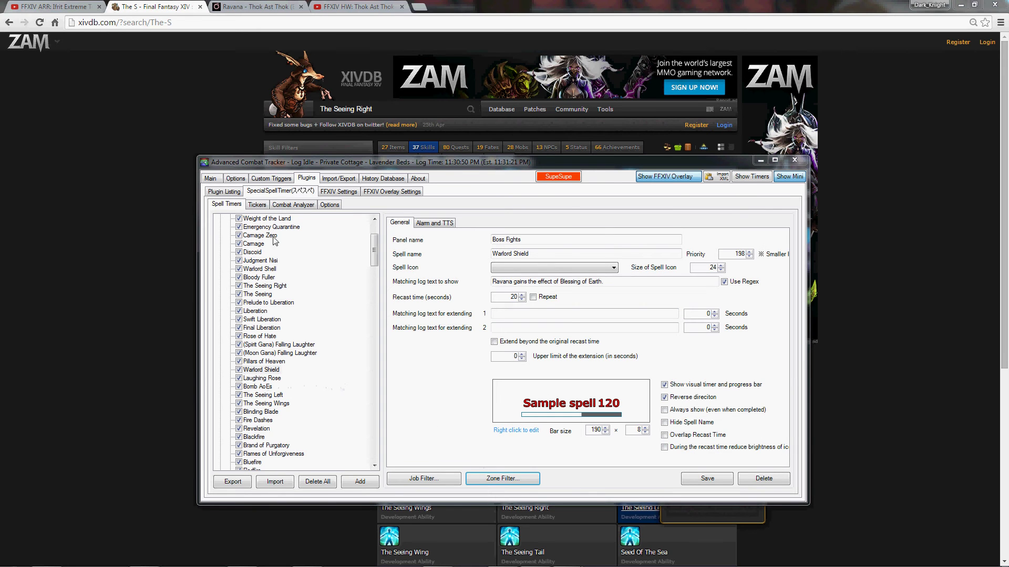
Step: Find the Blinding Blade timer in the Boss Fights group and review its general settings
{"action": "left_click_drag", "start_coordinate": [373, 257], "coordinate": [373, 262]}
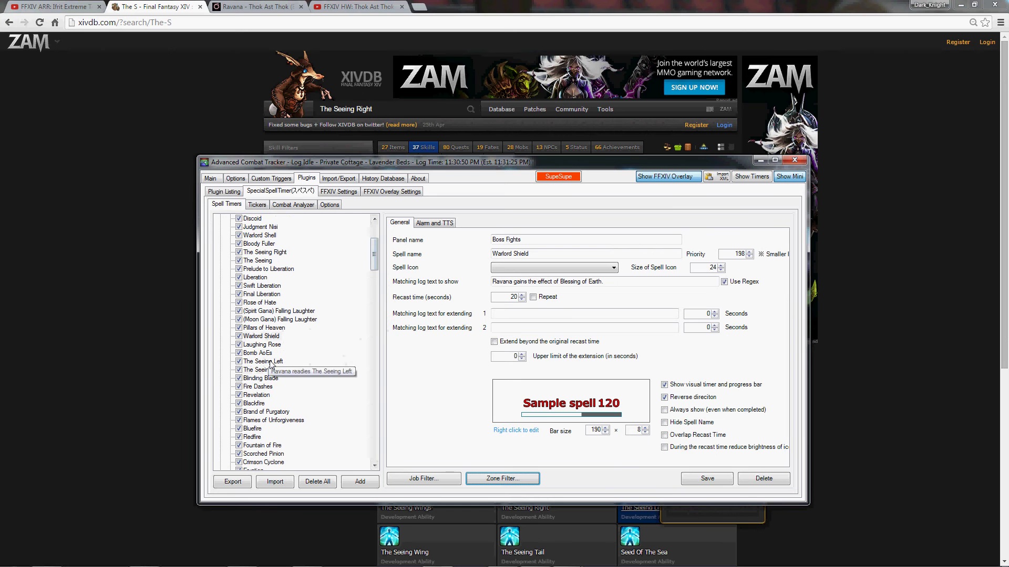
{"action": "left_click", "coordinate": [271, 379]}
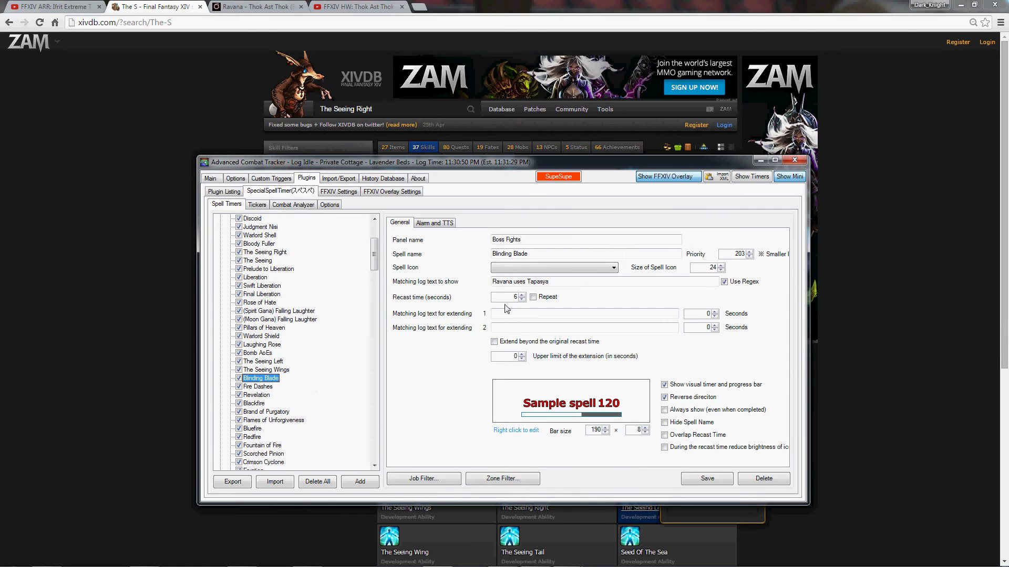
{"action": "scroll", "coordinate": [536, 241], "scroll_direction": "up", "scroll_amount": 1}
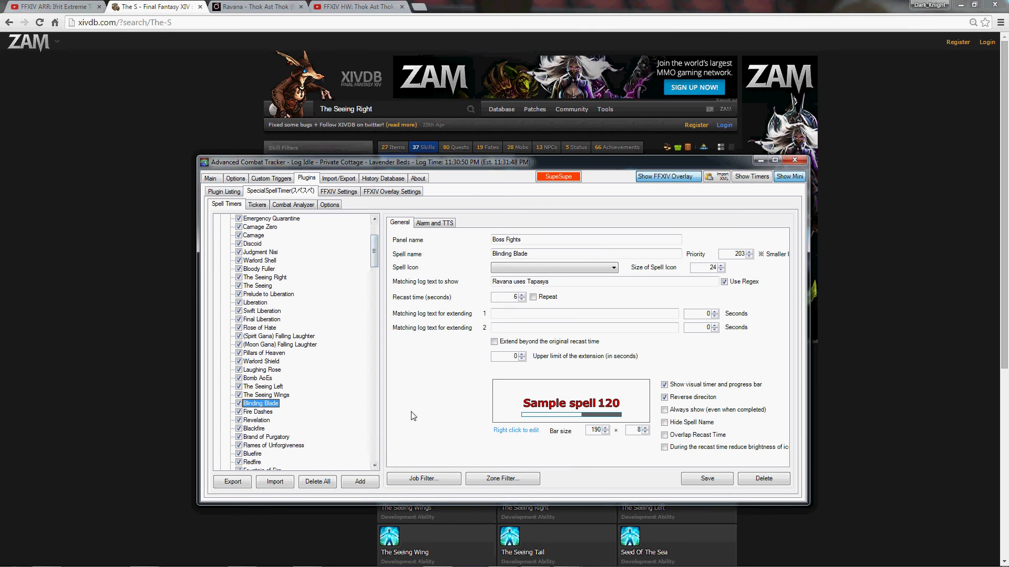
Step: Switch to the Thok ast Thok (Extreme) YouTube video in Chrome and play it from about 0:35 until Blinding Blade hits, pausing at 0:45
{"action": "mouse_move", "coordinate": [447, 565]}
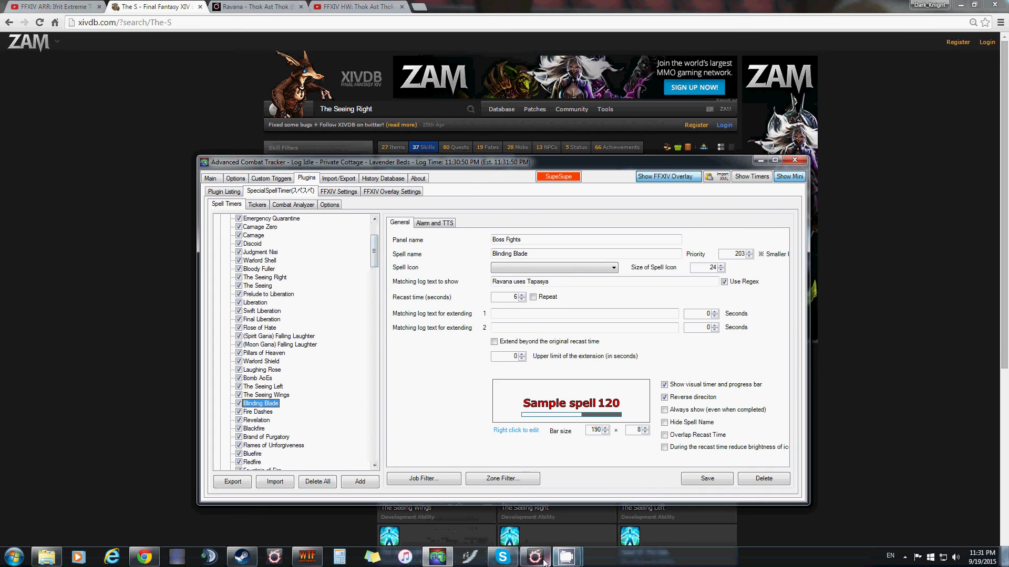
{"action": "left_click", "coordinate": [354, 7]}
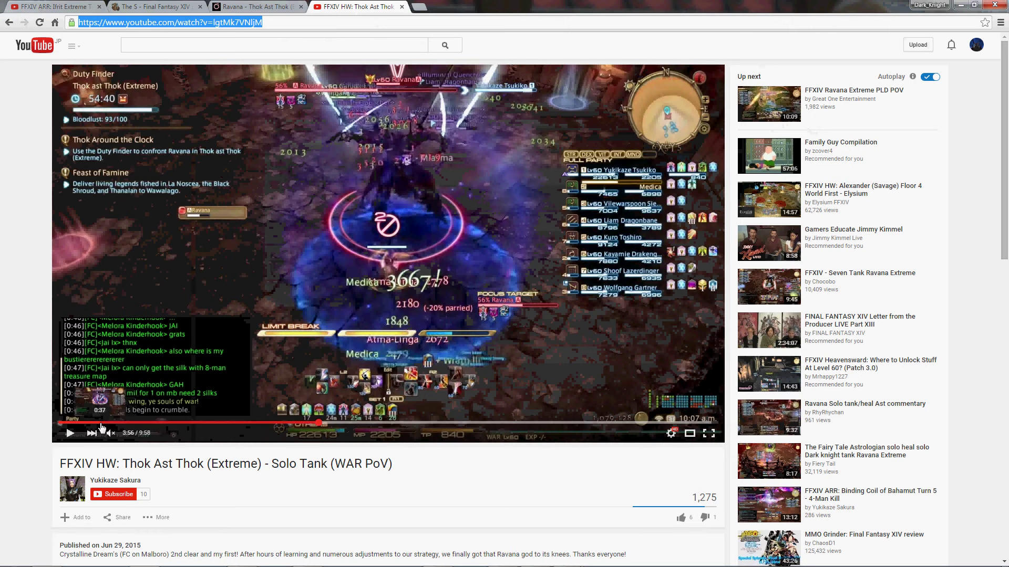
{"action": "left_click_drag", "start_coordinate": [97, 423], "coordinate": [68, 437]}
{"action": "left_click", "coordinate": [69, 434]}
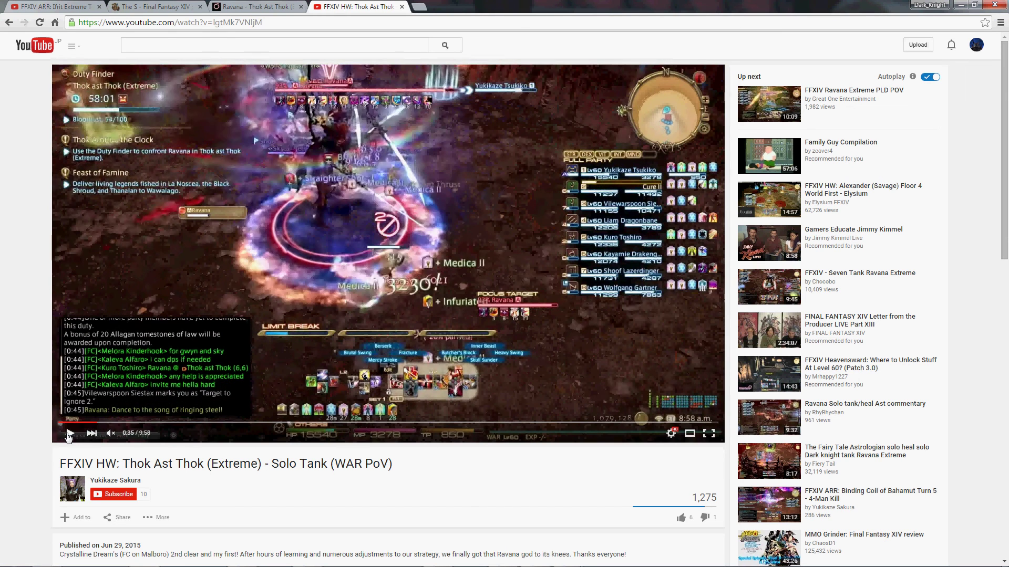
{"action": "left_click", "coordinate": [69, 434]}
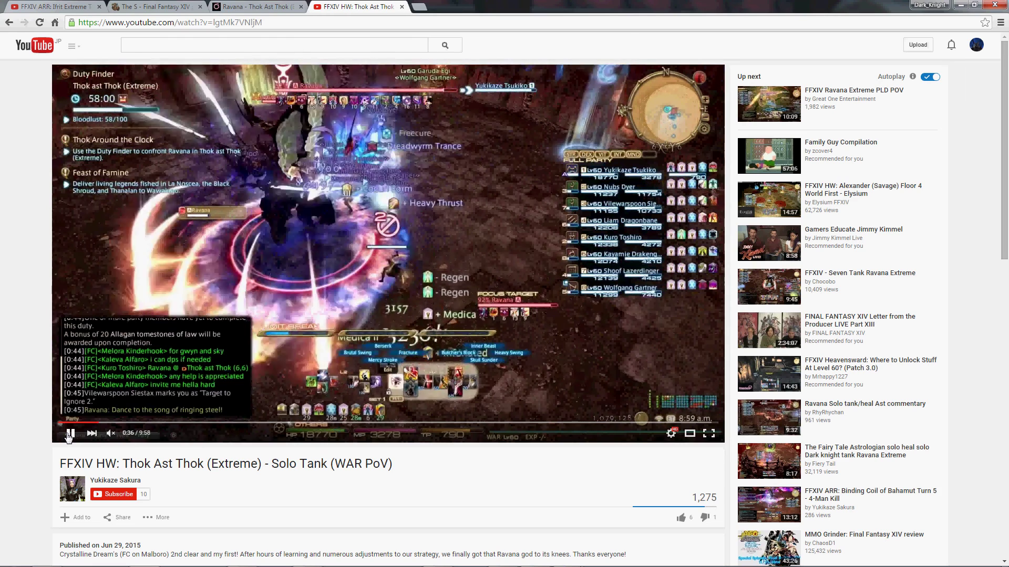
{"action": "left_click", "coordinate": [69, 434]}
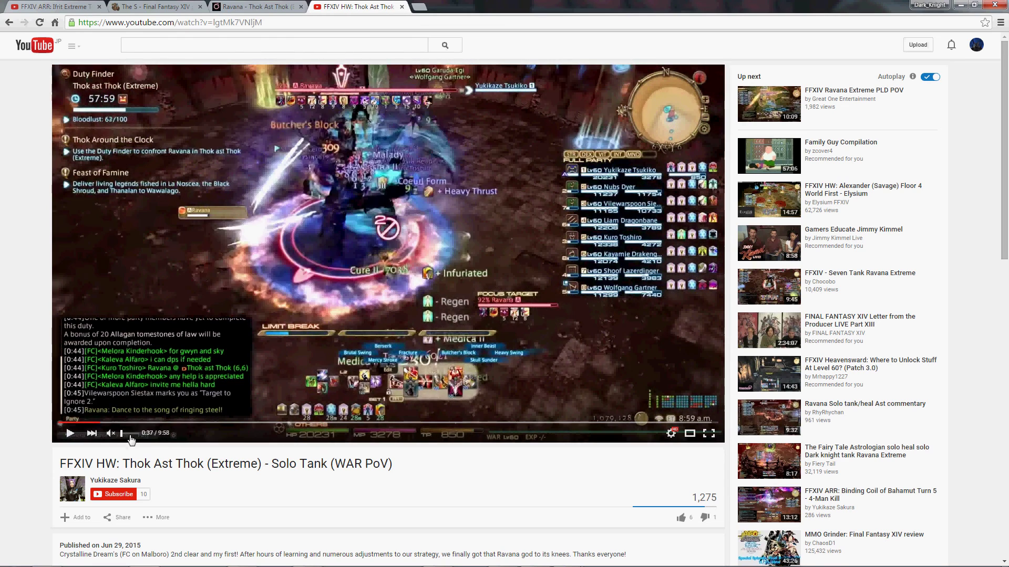
{"action": "left_click", "coordinate": [69, 434]}
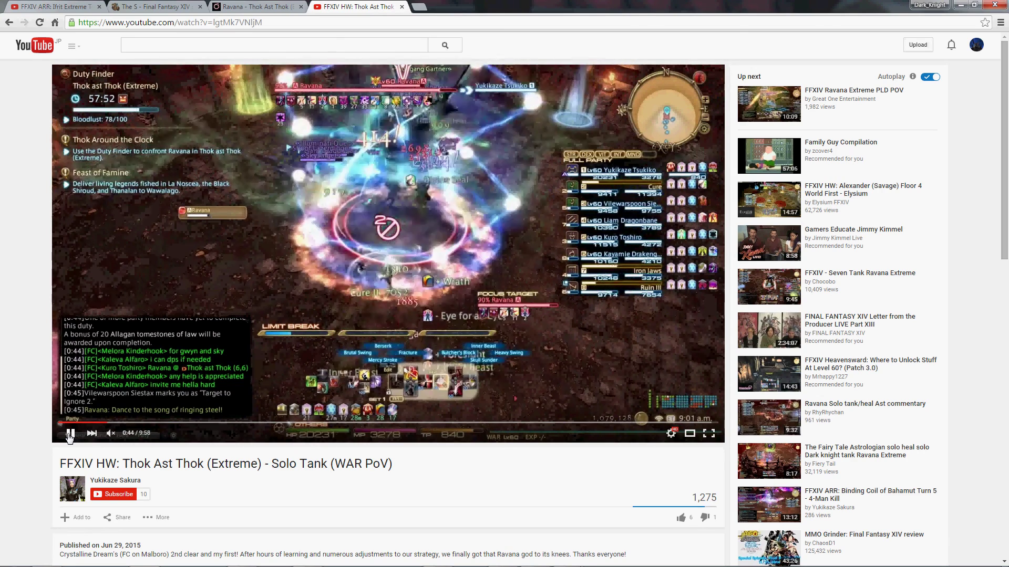
{"action": "left_click", "coordinate": [69, 437]}
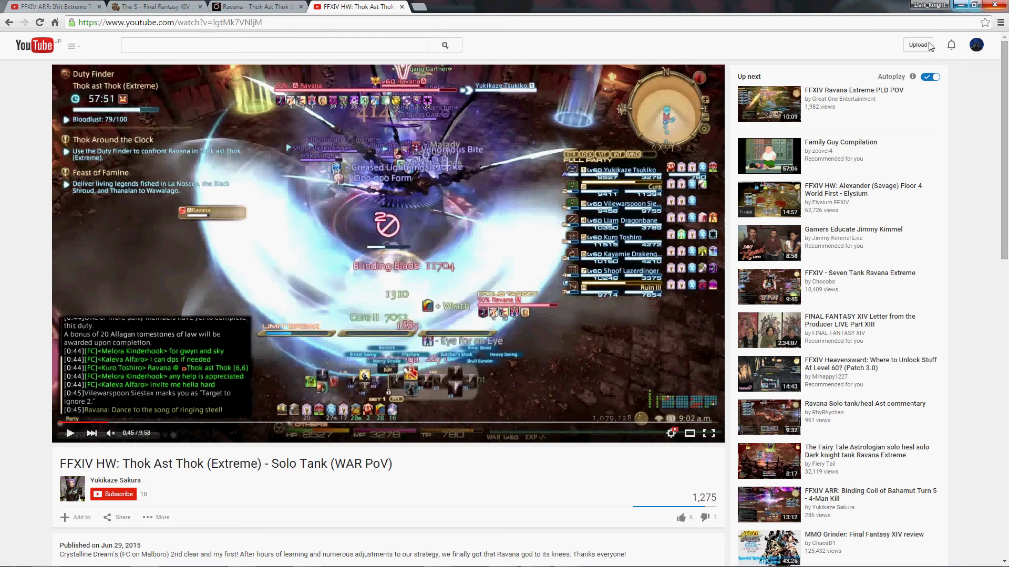
Step: Return to Advanced Combat Tracker and review the zone filter of the Blinding Blade timer
{"action": "left_click", "coordinate": [960, 6]}
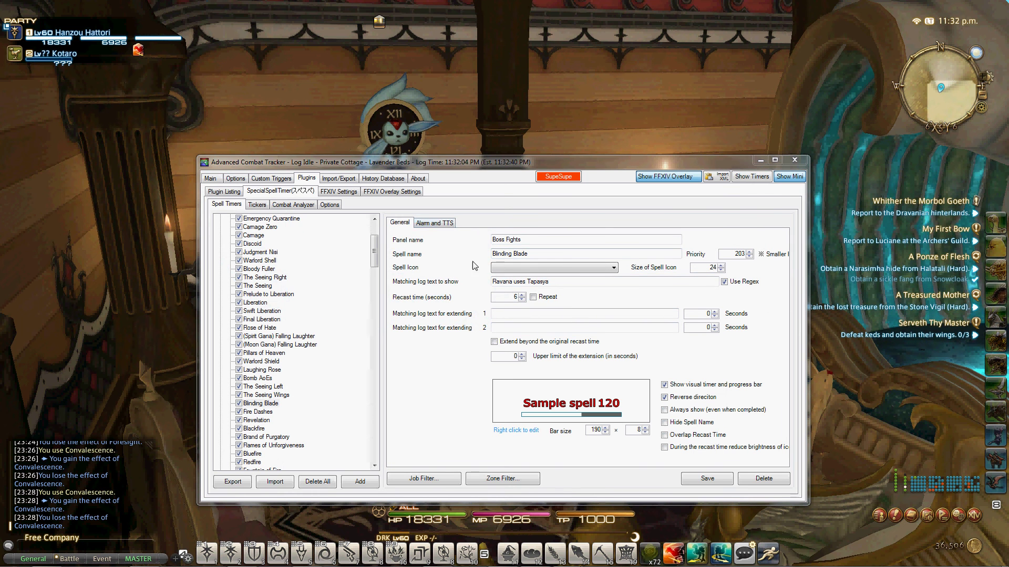
{"action": "left_click", "coordinate": [503, 479]}
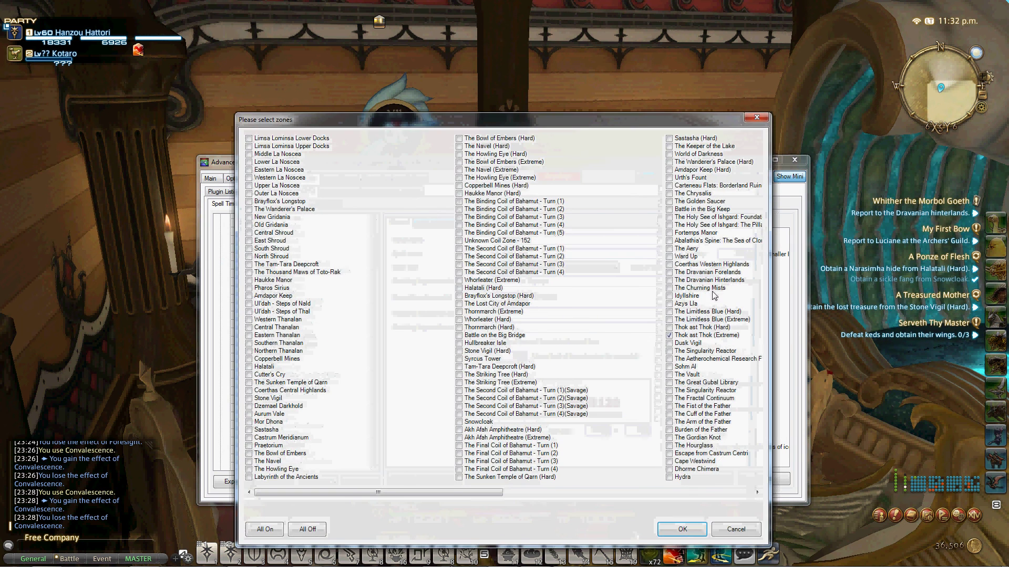
{"action": "left_click", "coordinate": [681, 527]}
Step: Change Blinding Blade's timer-expiry spoken text to "Blinding Blade TANK HEALS" and save the timer
{"action": "left_click", "coordinate": [433, 224]}
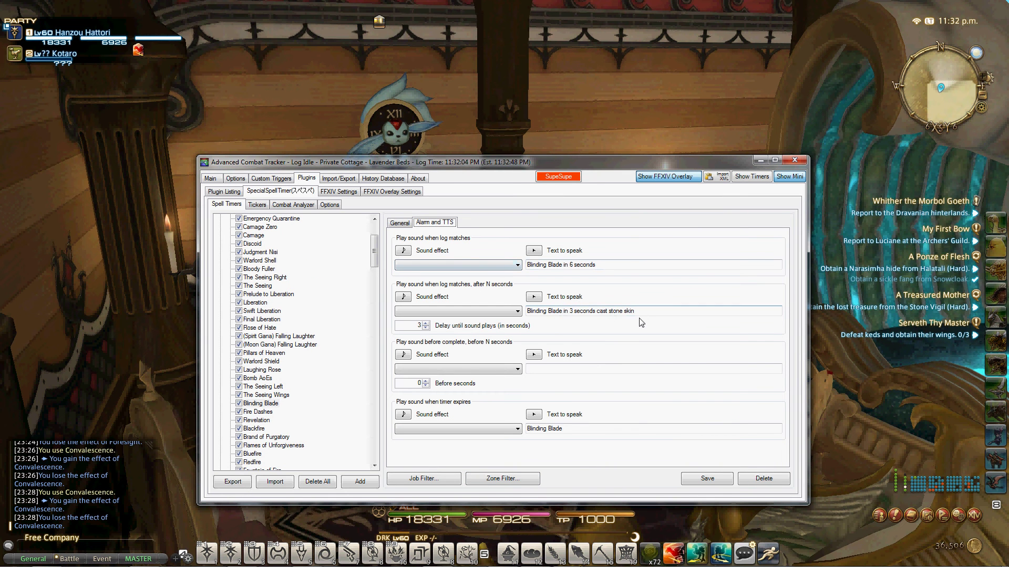
{"action": "left_click", "coordinate": [575, 429]}
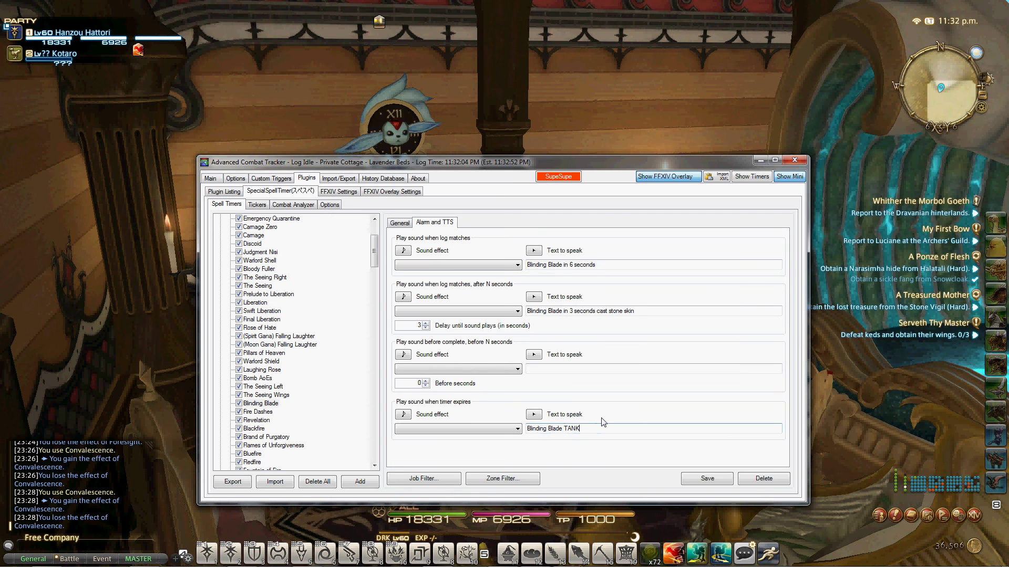
{"action": "type", "text": "HEALS"}
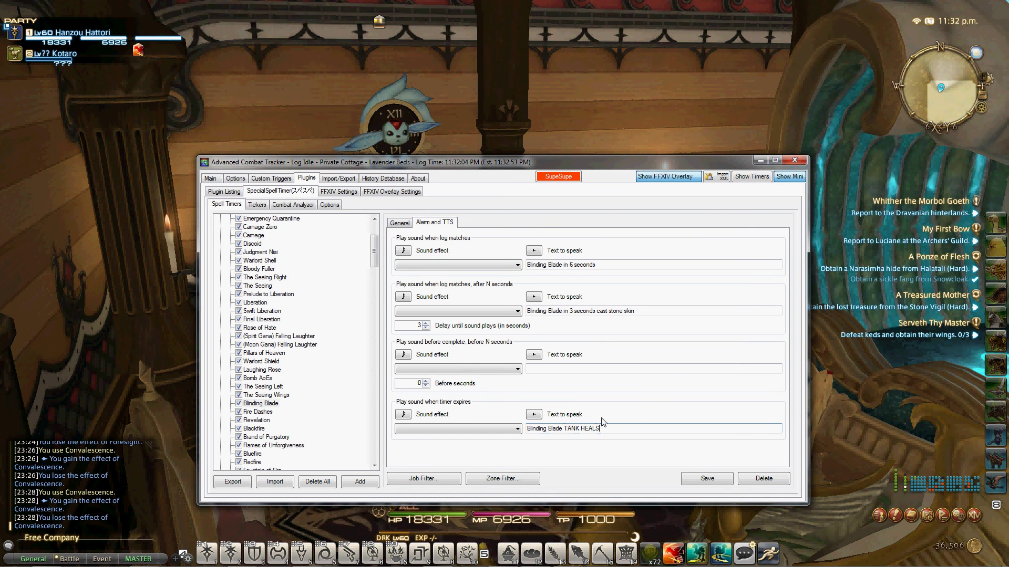
{"action": "left_click", "coordinate": [707, 478]}
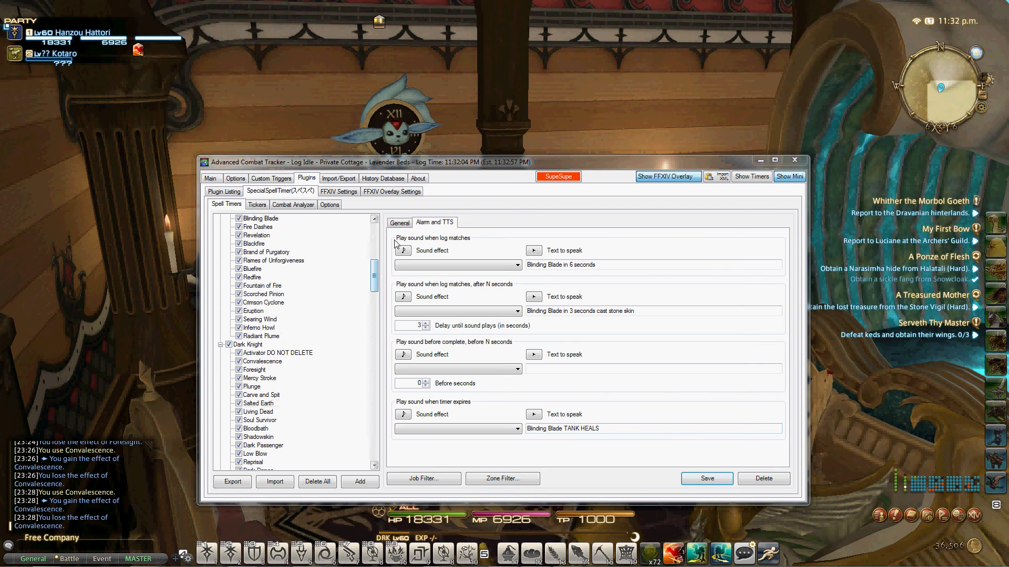
Step: Review the general settings of Blinding Blade and other Ravana timers up to Laughing Rose
{"action": "left_click", "coordinate": [400, 223]}
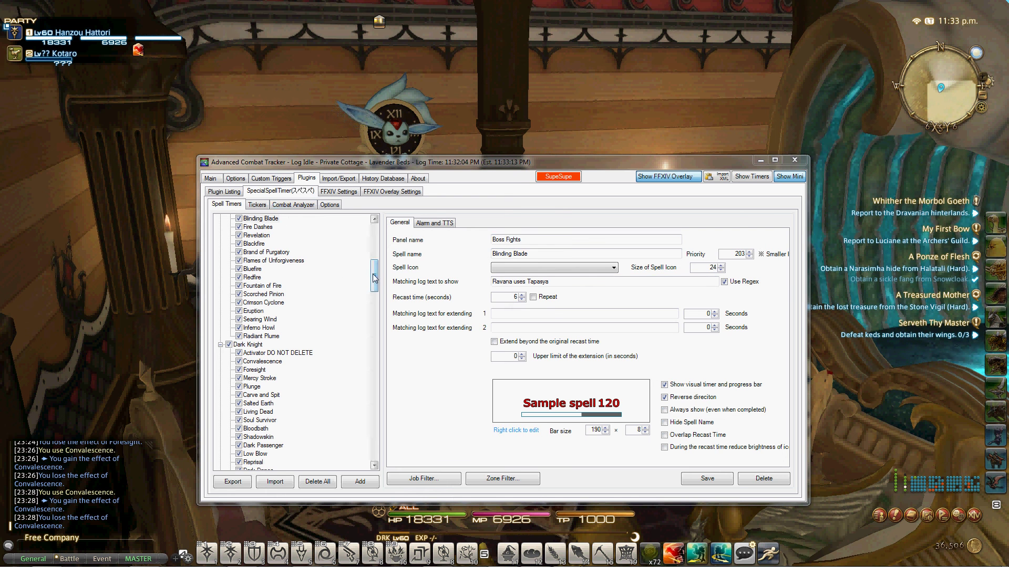
{"action": "left_click_drag", "start_coordinate": [375, 277], "coordinate": [375, 268]}
{"action": "left_click", "coordinate": [279, 227]}
{"action": "left_click", "coordinate": [264, 234]}
{"action": "left_click", "coordinate": [261, 253]}
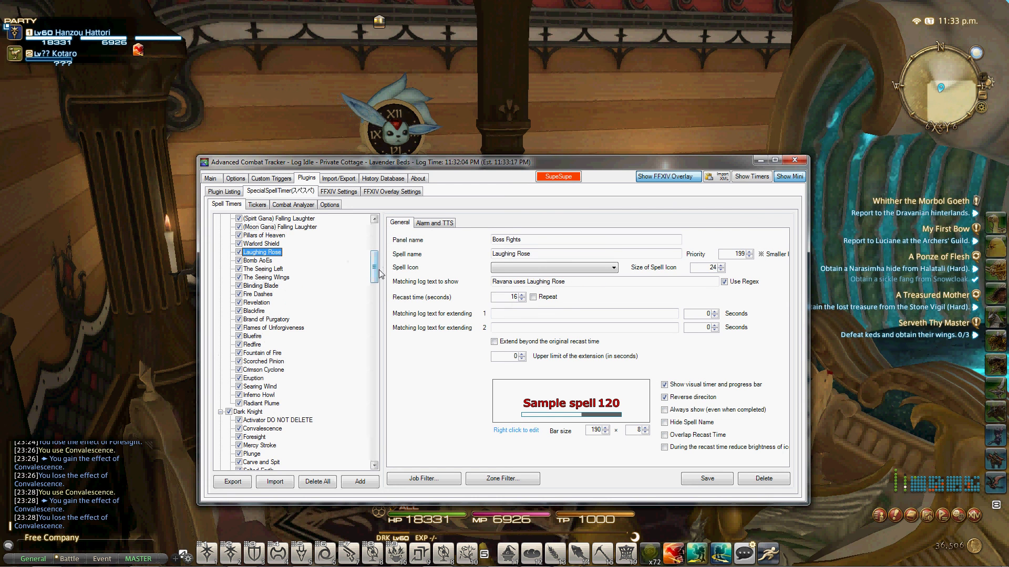
Step: Review the Final Liberation timer's general settings and the spoken alerts of Prelude to Liberation
{"action": "left_click_drag", "start_coordinate": [376, 270], "coordinate": [377, 266]}
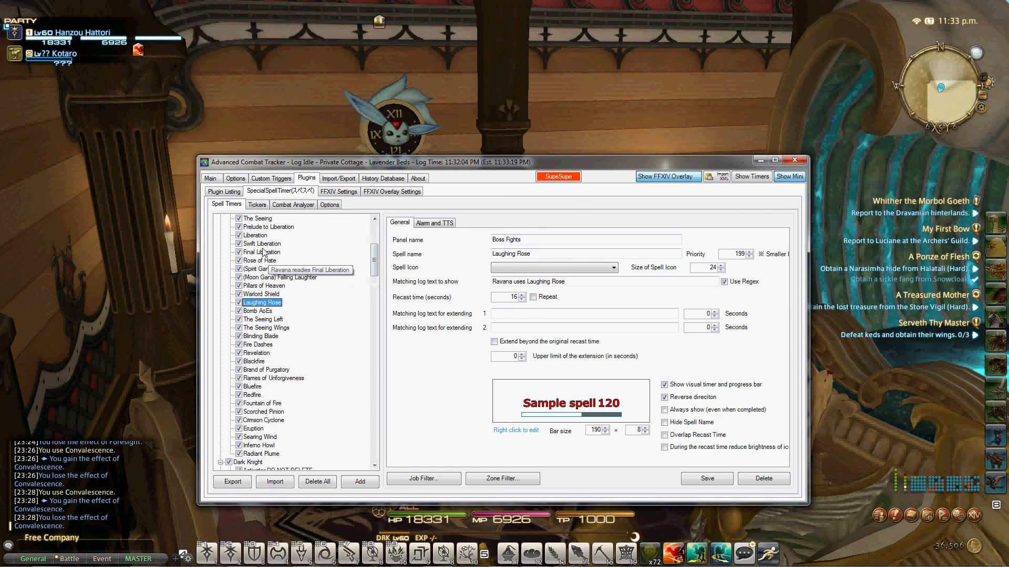
{"action": "left_click", "coordinate": [266, 245]}
{"action": "left_click", "coordinate": [279, 236]}
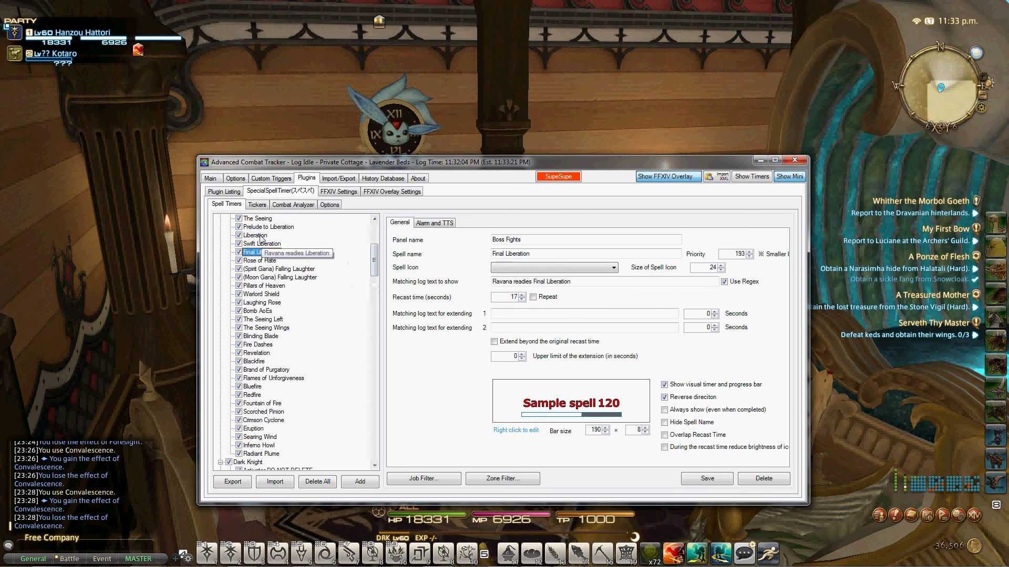
{"action": "left_click", "coordinate": [293, 227]}
{"action": "left_click", "coordinate": [436, 223]}
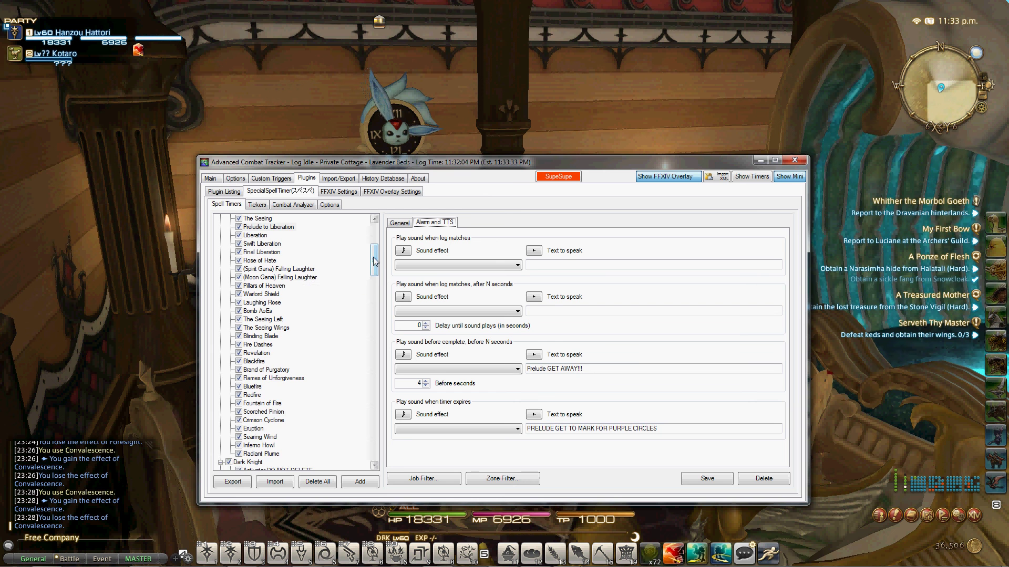
Step: Browse past the Dark Knight groups and open the Blood of the Dragon timer in the Dragoon Timers group
{"action": "left_click_drag", "start_coordinate": [375, 261], "coordinate": [376, 284]}
{"action": "scroll", "coordinate": [364, 312], "scroll_direction": "down", "scroll_amount": 2}
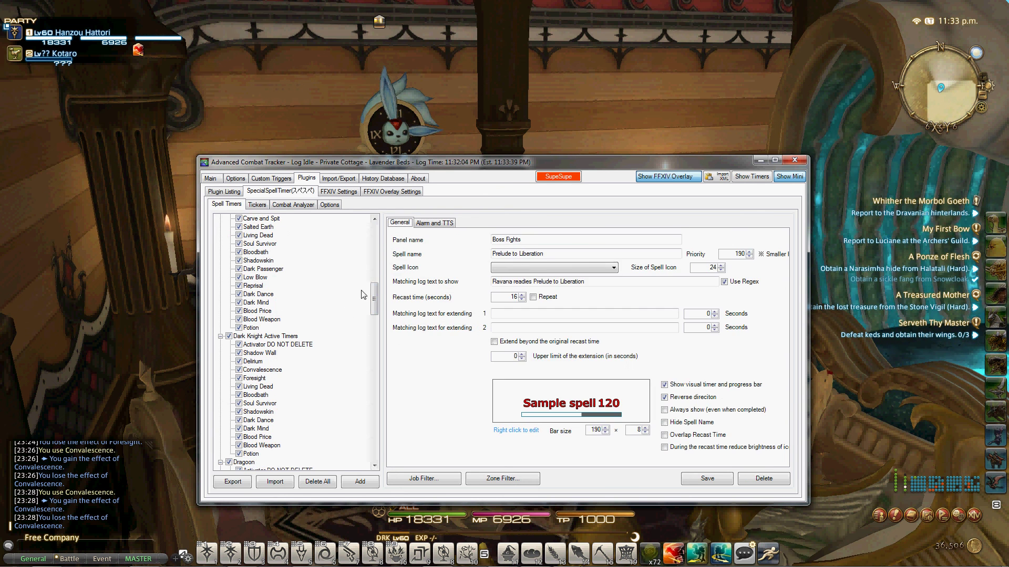
{"action": "scroll", "coordinate": [368, 304], "scroll_direction": "down", "scroll_amount": 2}
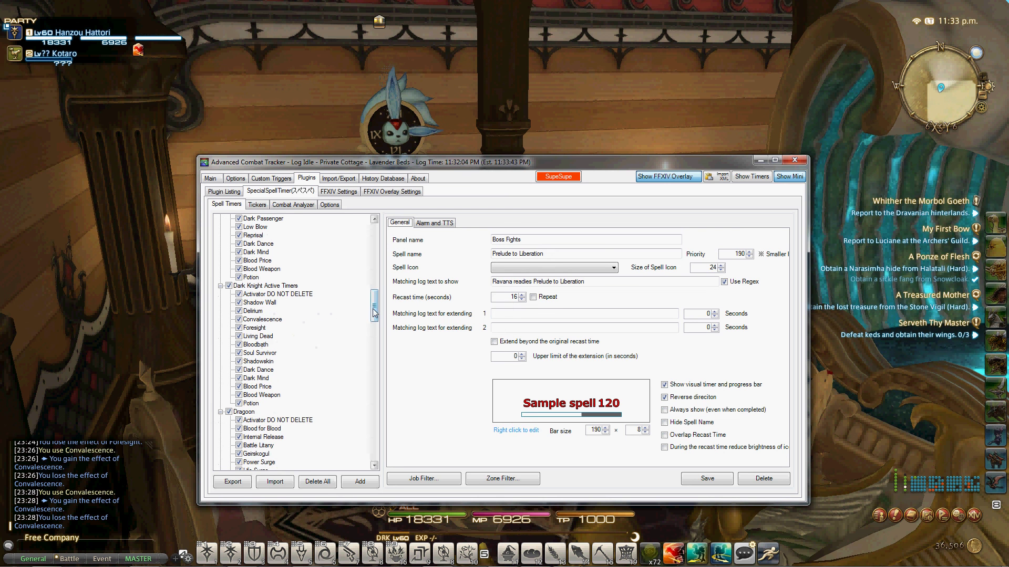
{"action": "left_click_drag", "start_coordinate": [374, 313], "coordinate": [369, 346]}
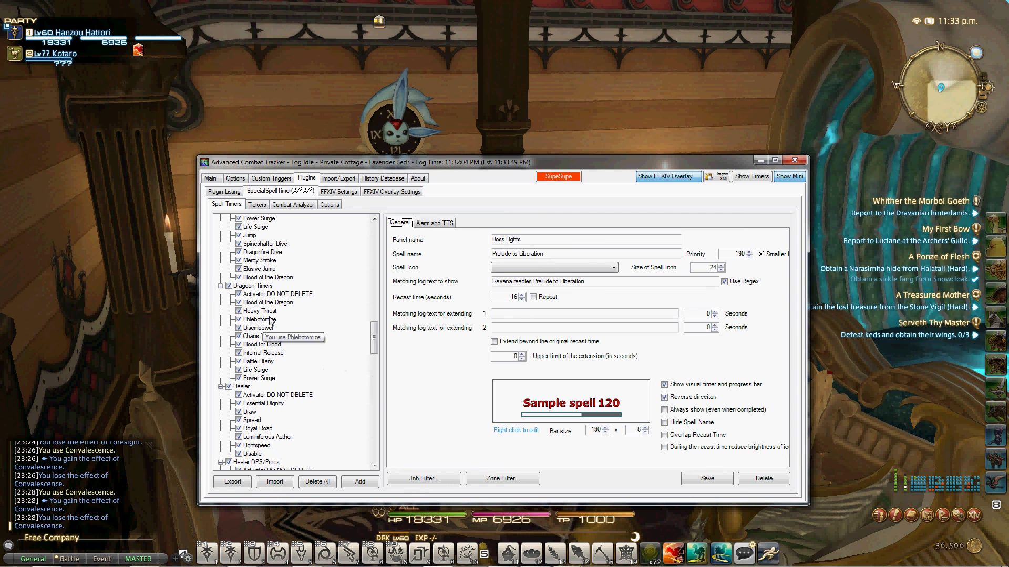
{"action": "left_click", "coordinate": [268, 303]}
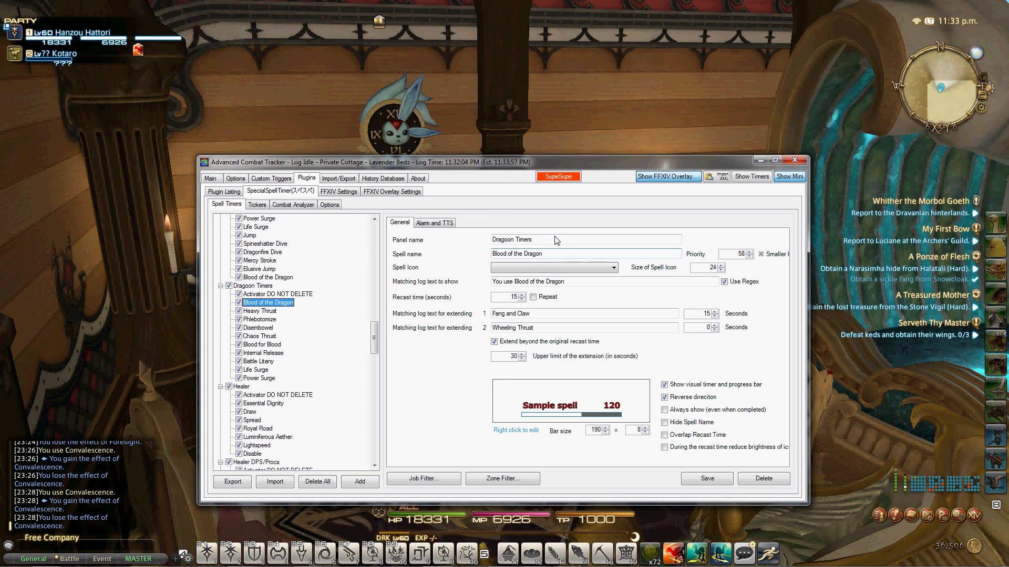
Step: Change Blood of the Dragon's first matching log text for extending to "You use Fang and Claw"
{"action": "left_click", "coordinate": [566, 316]}
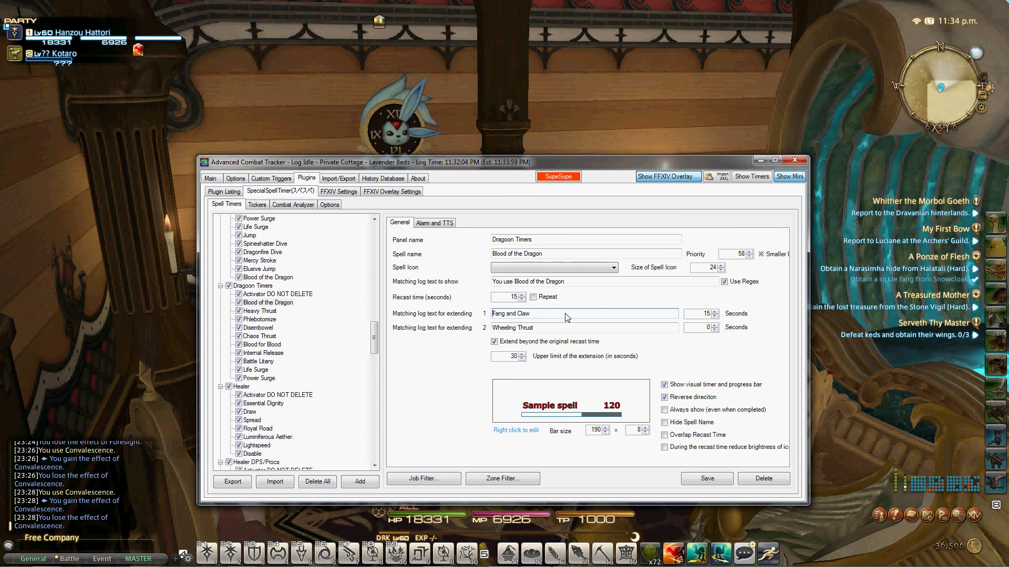
{"action": "type", "text": "You usae"}
{"action": "key", "text": "BackSpace"}
{"action": "key", "text": "BackSpace"}
{"action": "key", "text": "BackSpace"}
{"action": "key", "text": "BackSpace"}
{"action": "key", "text": "BackSpace"}
{"action": "key", "text": "BackSpace"}
{"action": "key", "text": "BackSpace"}
{"action": "key", "text": "BackSpace"}
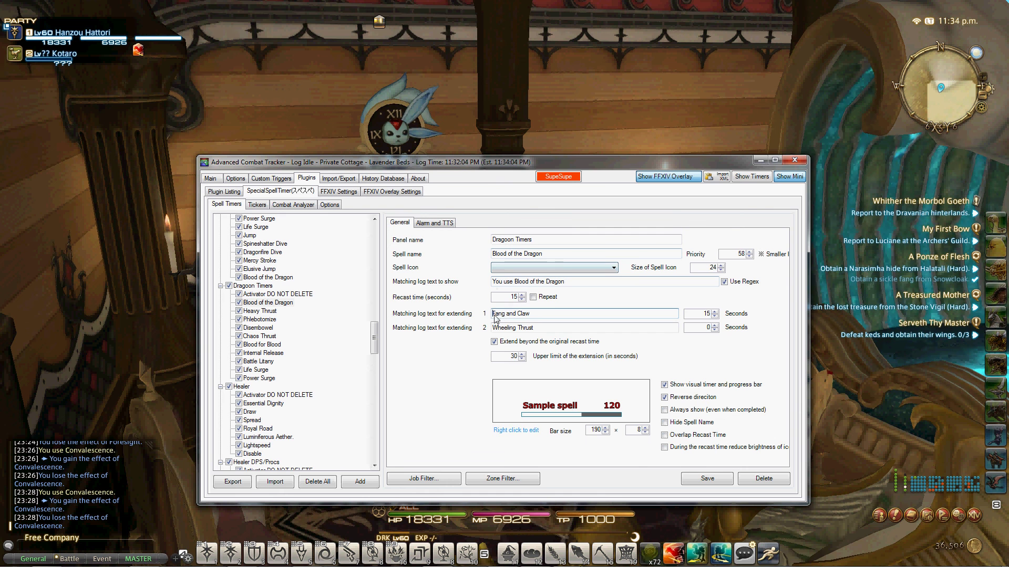
{"action": "type", "text": "You use"}
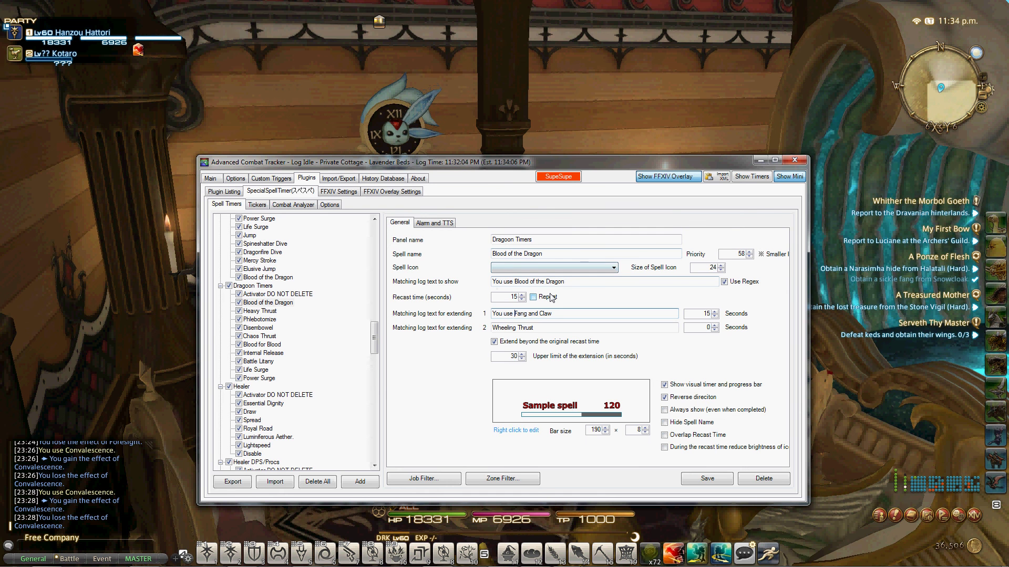
Step: Change the second matching log text for extending to "You use Wheeling Thrust" with an extension of 15 seconds
{"action": "left_click", "coordinate": [493, 328]}
{"action": "type", "text": "You use"}
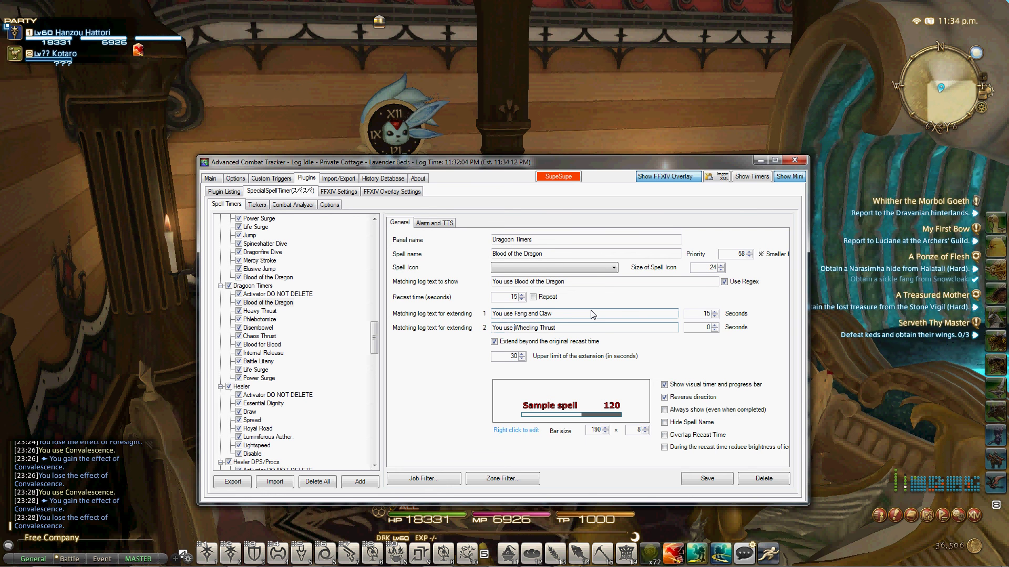
{"action": "left_click", "coordinate": [715, 325]}
{"action": "left_click", "coordinate": [714, 325]}
{"action": "left_click", "coordinate": [714, 325]}
{"action": "left_click", "coordinate": [714, 325]}
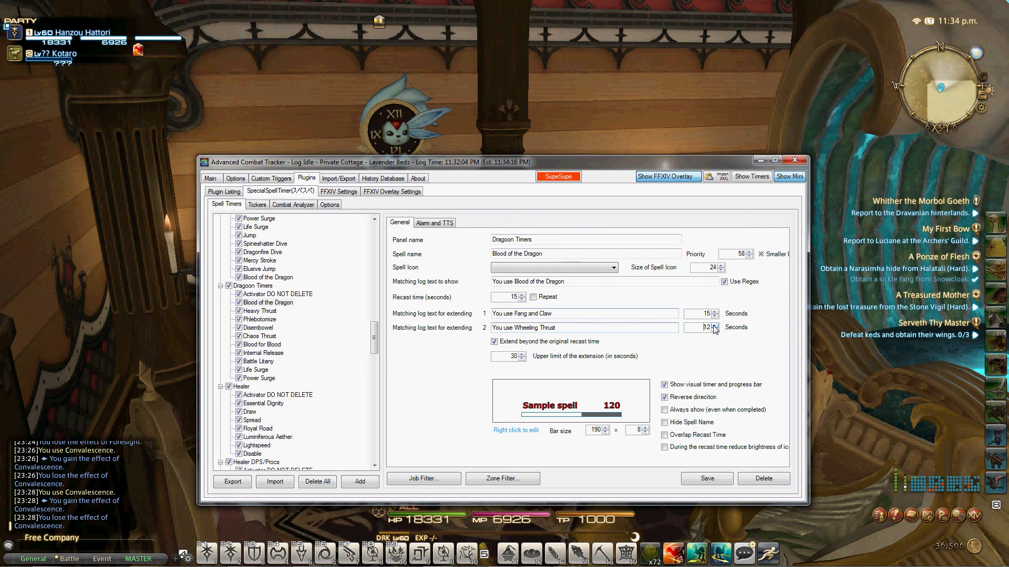
{"action": "left_click", "coordinate": [714, 325]}
{"action": "left_click", "coordinate": [714, 325]}
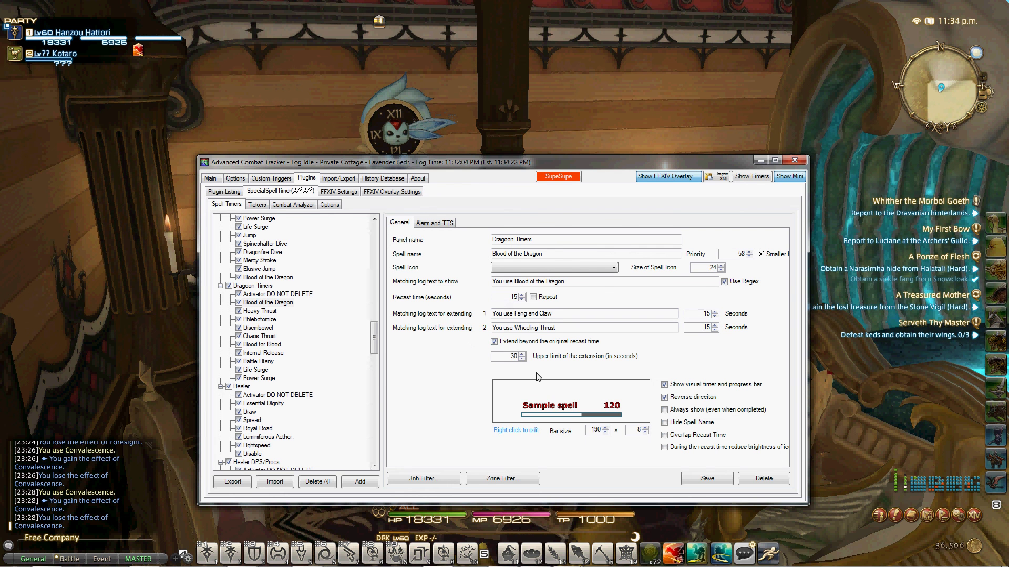
Step: Save the Blood of the Dragon timer and look over its alert and general settings
{"action": "left_click", "coordinate": [709, 479]}
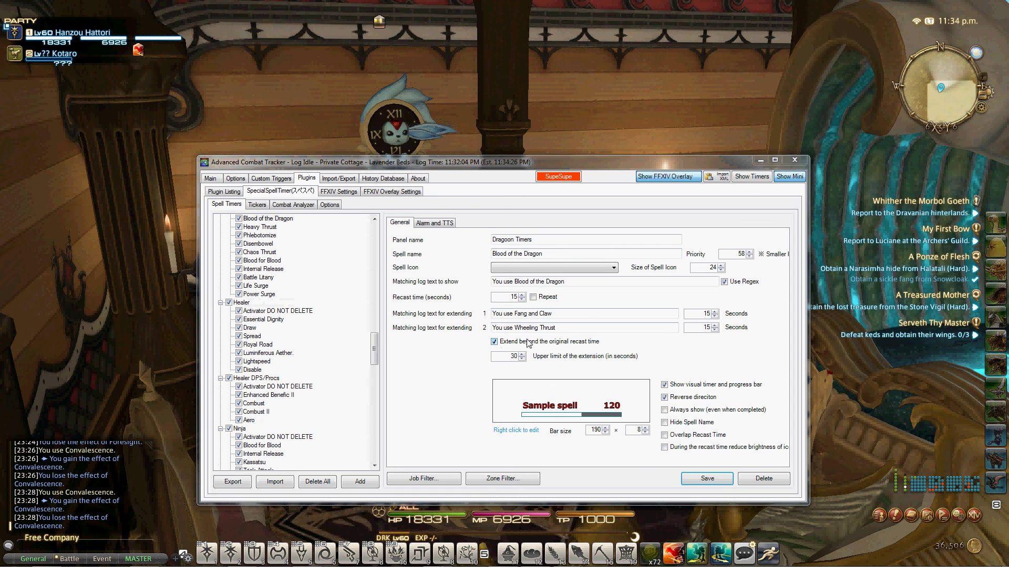
{"action": "left_click", "coordinate": [428, 224]}
{"action": "left_click", "coordinate": [400, 223]}
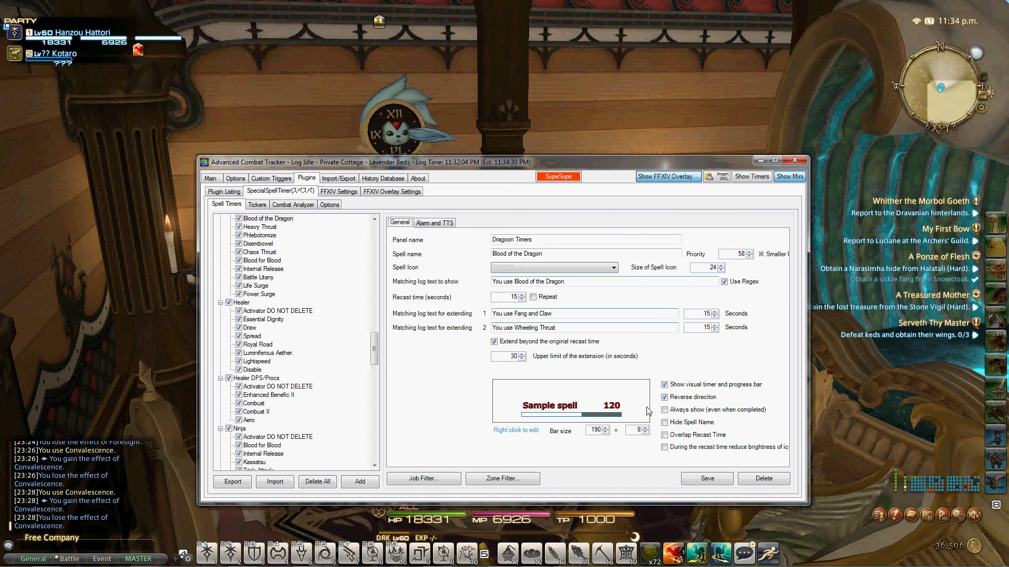
Step: Confirm Dragoon in the job filter of the Blood of the Dragon timer and save the timer
{"action": "left_click", "coordinate": [423, 478]}
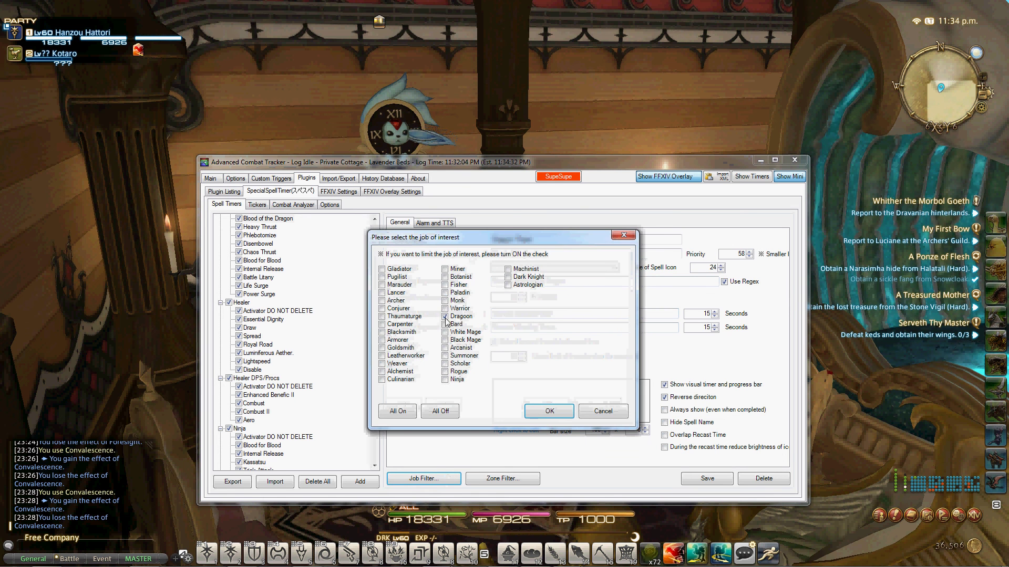
{"action": "left_click", "coordinate": [549, 411]}
{"action": "left_click", "coordinate": [693, 478]}
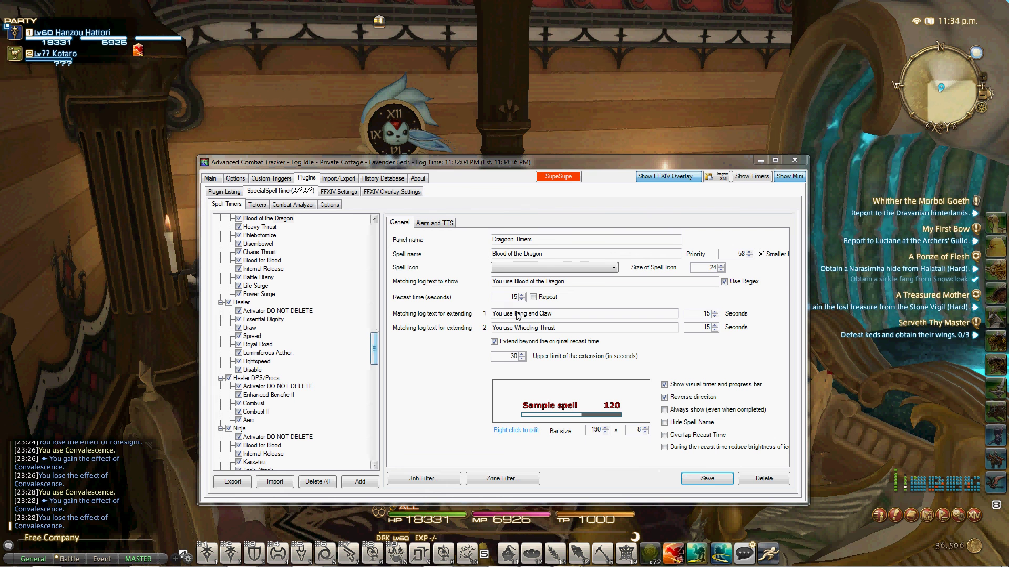
{"action": "left_click", "coordinate": [541, 315]}
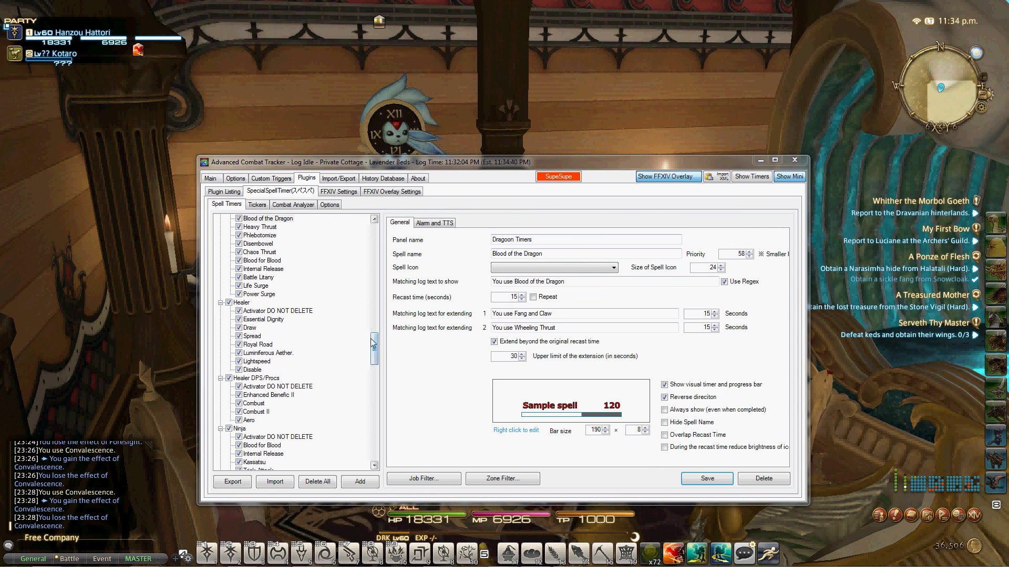
Step: Open the Huton timer in the Ninja Timers group, review its Armor Crush extension settings and save it
{"action": "scroll", "coordinate": [324, 364], "scroll_direction": "down", "scroll_amount": 4}
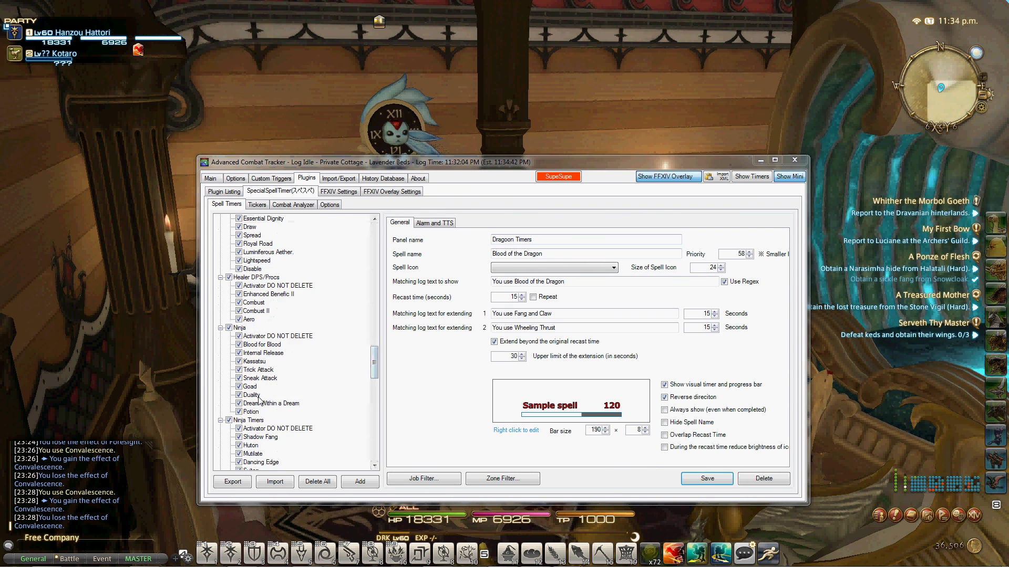
{"action": "scroll", "coordinate": [374, 370], "scroll_direction": "down", "scroll_amount": 4}
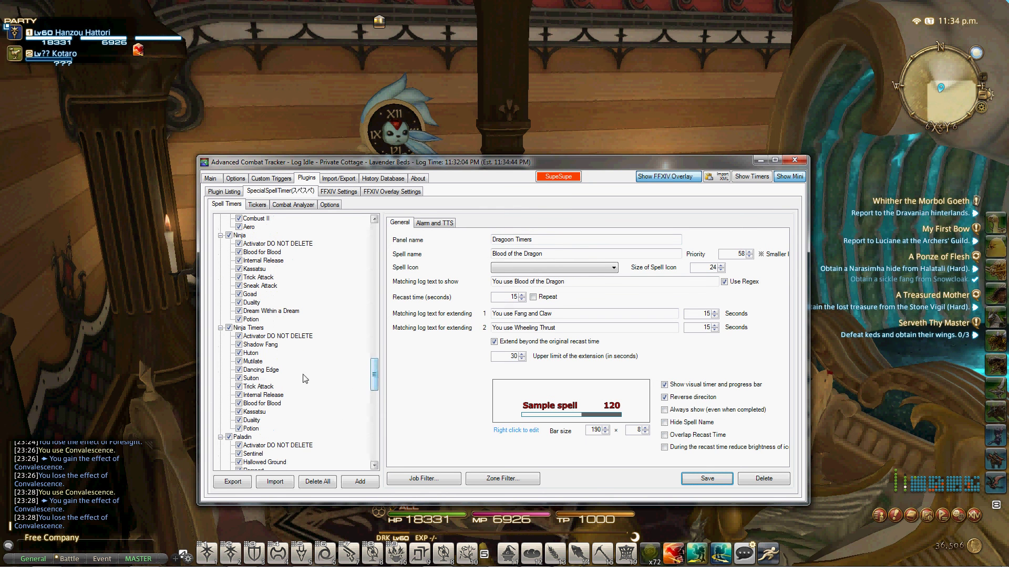
{"action": "left_click", "coordinate": [251, 352]}
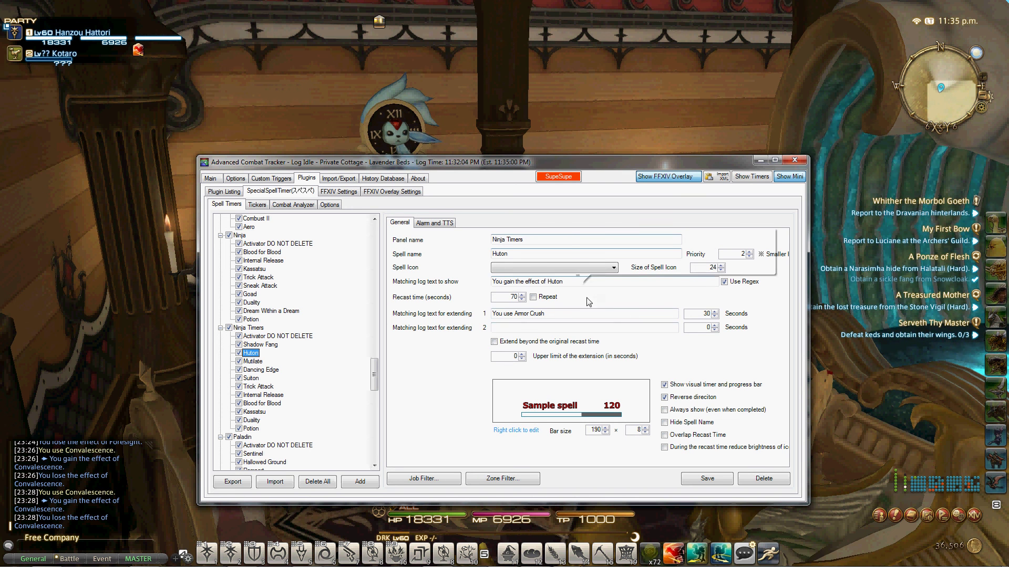
{"action": "left_click", "coordinate": [708, 479]}
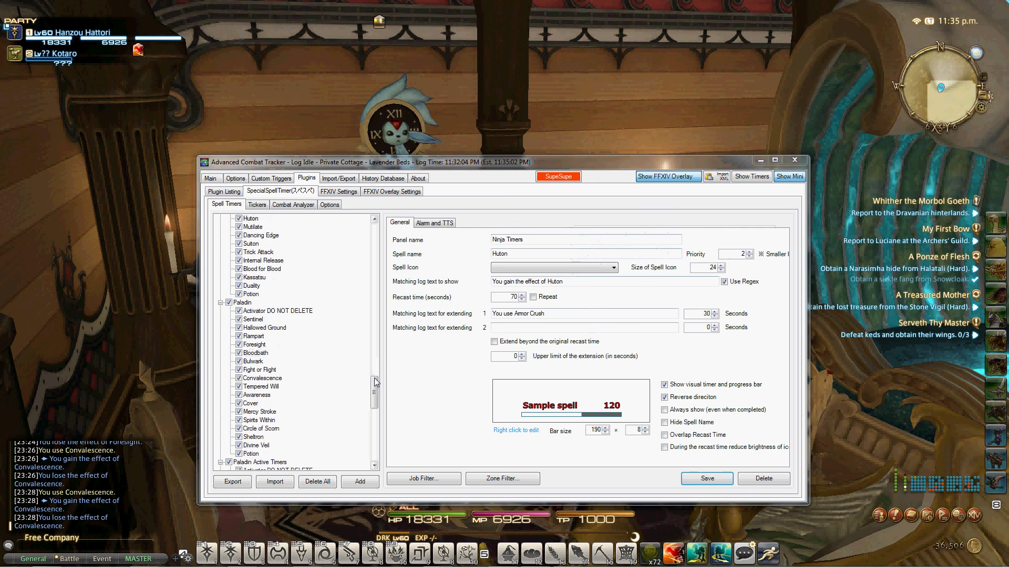
Step: Browse back through the Paladin and Ninja groups and open the Healer group's Activator DO NOT DELETE entry
{"action": "scroll", "coordinate": [377, 382], "scroll_direction": "down", "scroll_amount": 4}
{"action": "scroll", "coordinate": [377, 382], "scroll_direction": "up", "scroll_amount": 2}
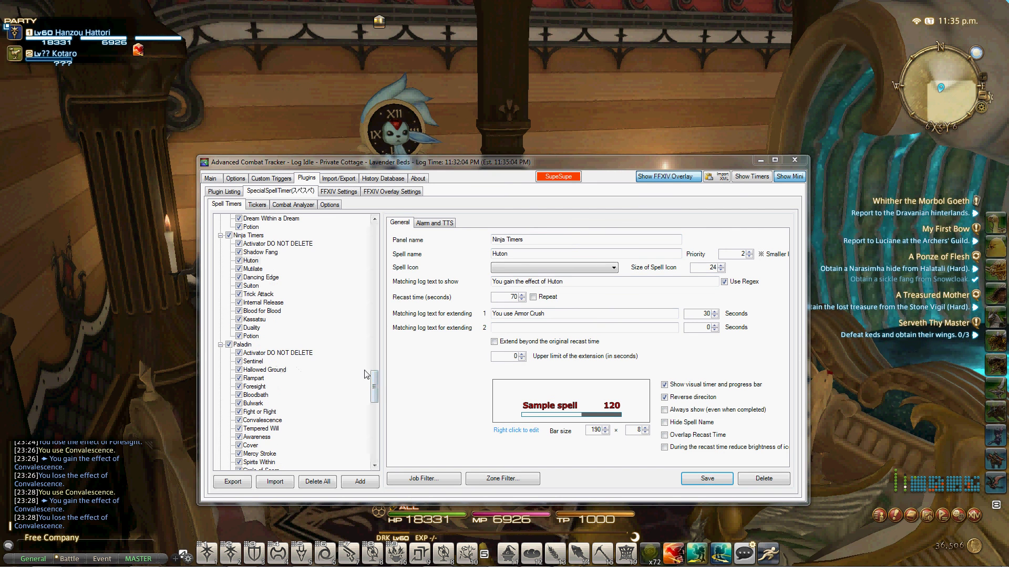
{"action": "left_click_drag", "start_coordinate": [378, 380], "coordinate": [383, 357]}
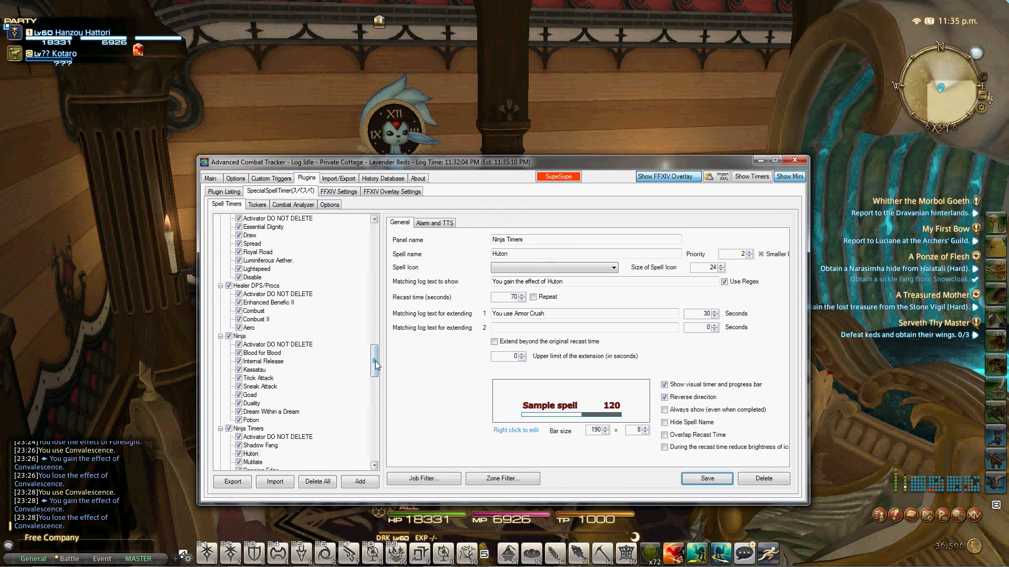
{"action": "scroll", "coordinate": [377, 361], "scroll_direction": "up", "scroll_amount": 5}
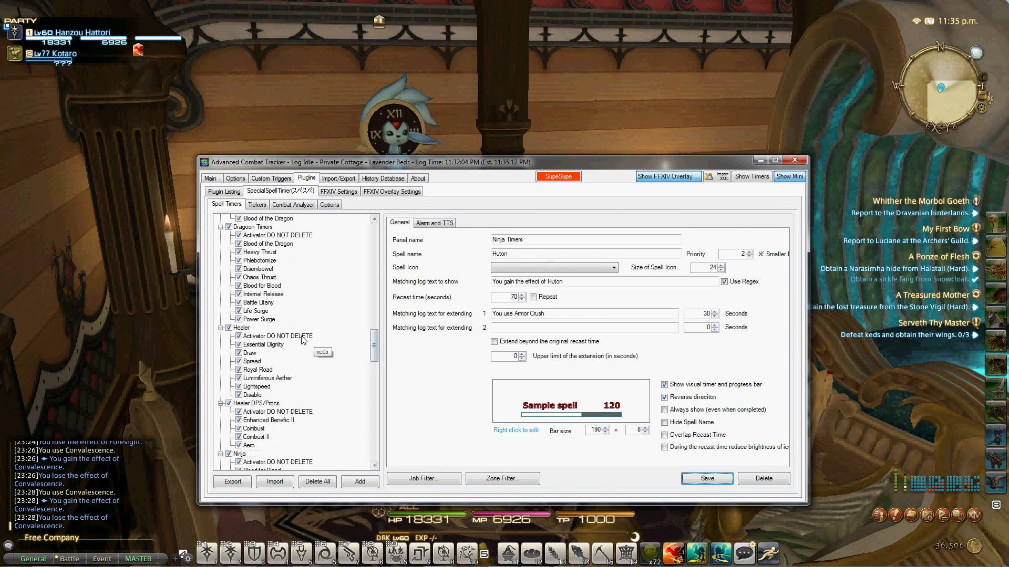
{"action": "left_click", "coordinate": [302, 337]}
Step: Check the Healer activator's job filter and the Boss Fights activator's zone filter
{"action": "left_click_drag", "start_coordinate": [373, 353], "coordinate": [378, 241]}
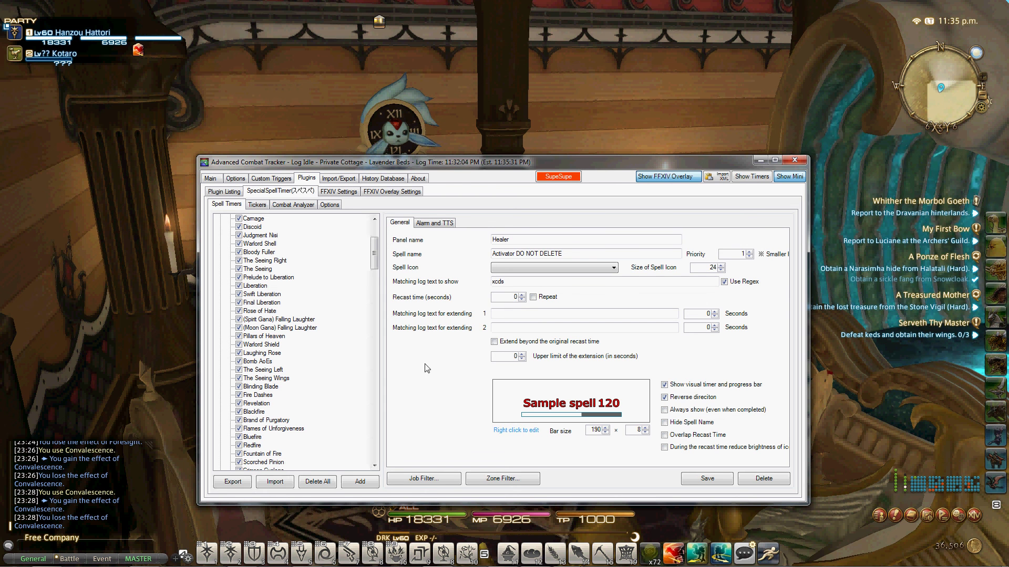
{"action": "left_click", "coordinate": [416, 480]}
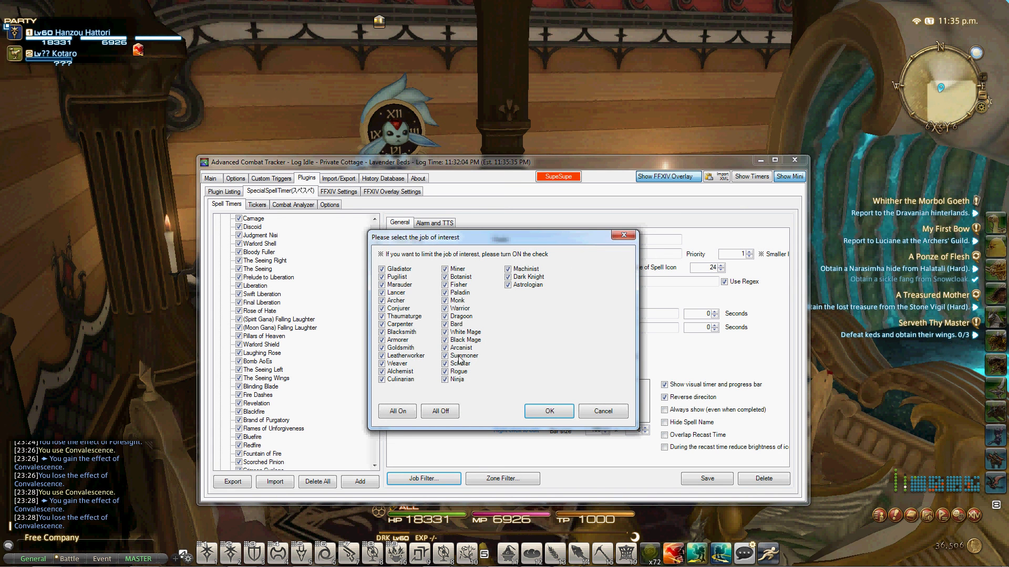
{"action": "left_click", "coordinate": [548, 412]}
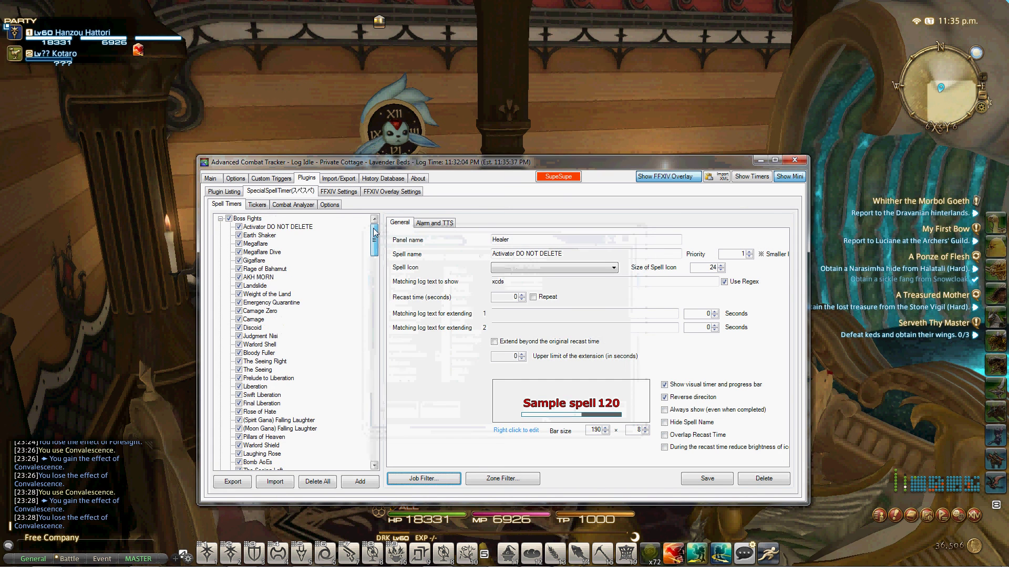
{"action": "left_click", "coordinate": [502, 479]}
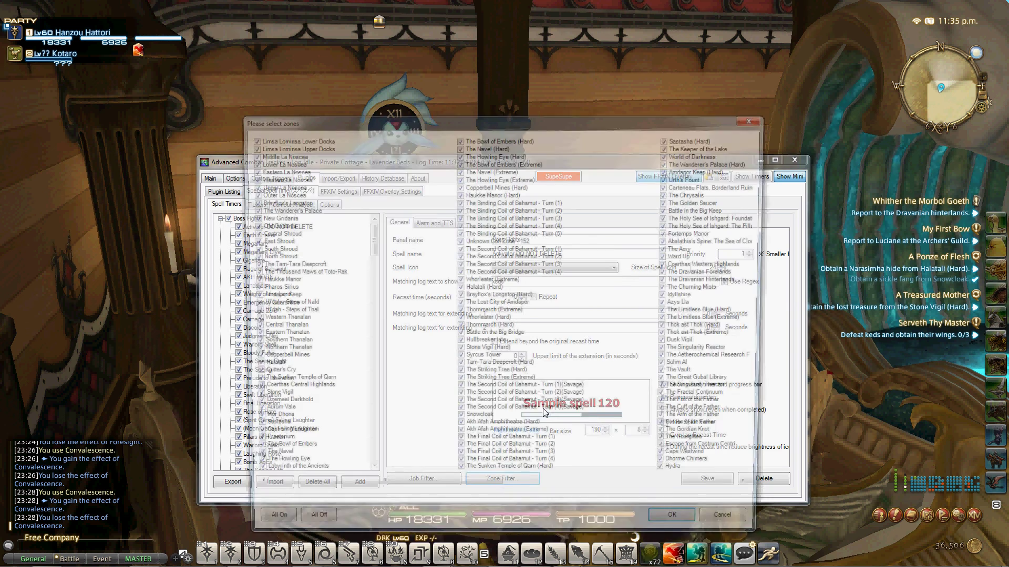
{"action": "left_click", "coordinate": [682, 531]}
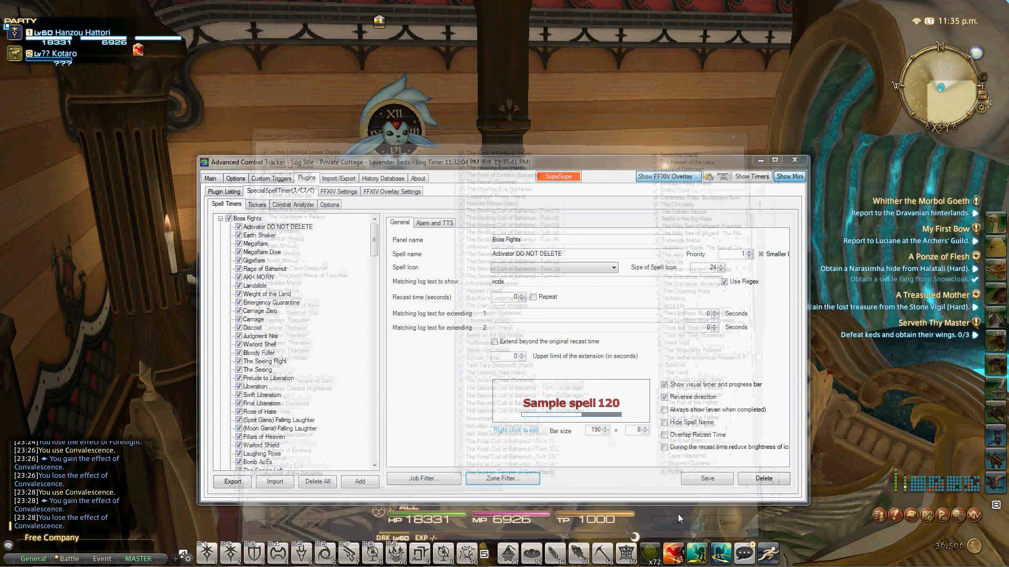
Step: Look over the Boss Fights group's location and layout settings and the Combat Analyzer, and return to the spell timers
{"action": "left_click", "coordinate": [246, 219]}
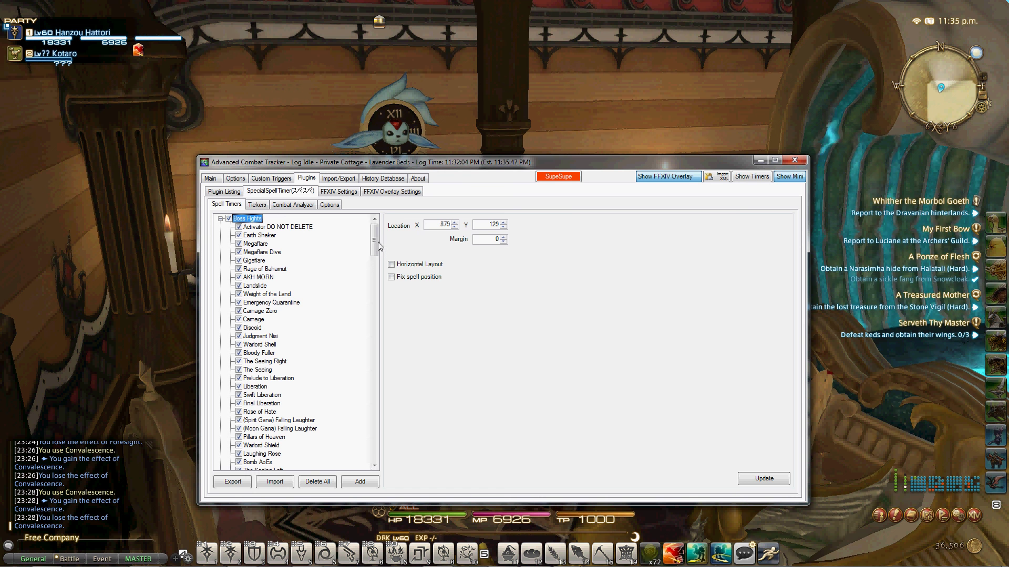
{"action": "left_click", "coordinate": [235, 192]}
{"action": "left_click", "coordinate": [251, 192]}
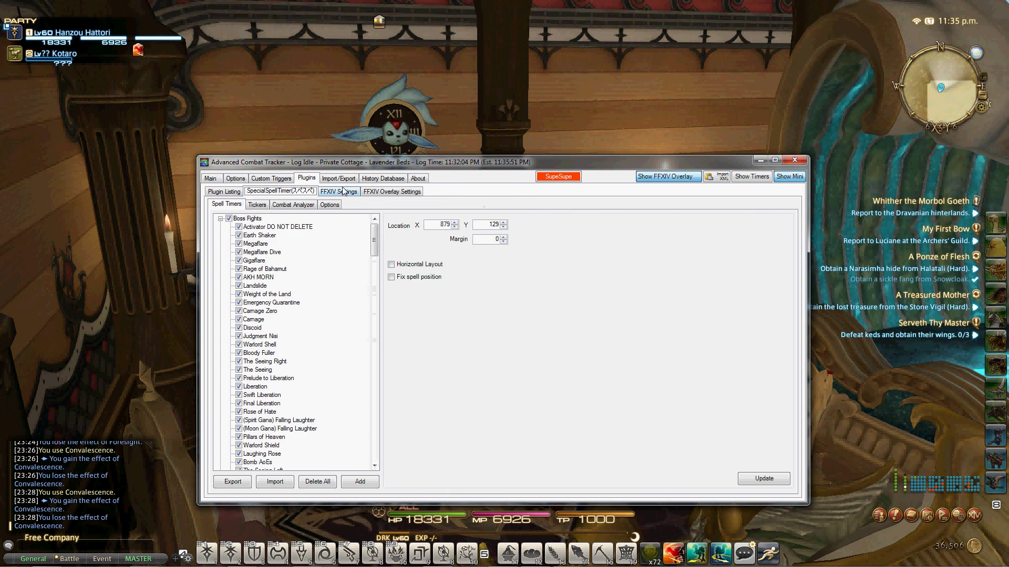
{"action": "left_click", "coordinate": [292, 205]}
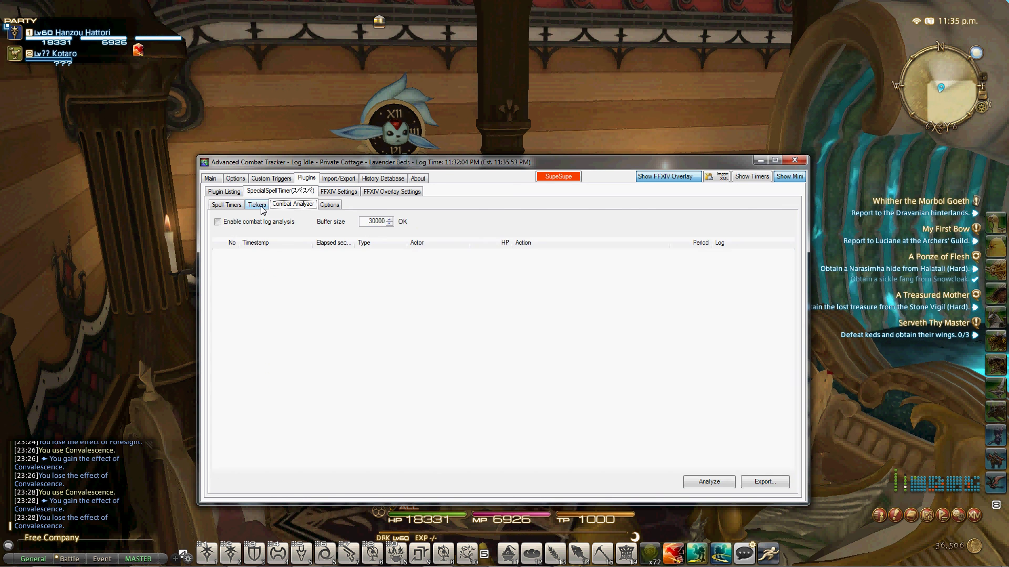
{"action": "left_click", "coordinate": [237, 205]}
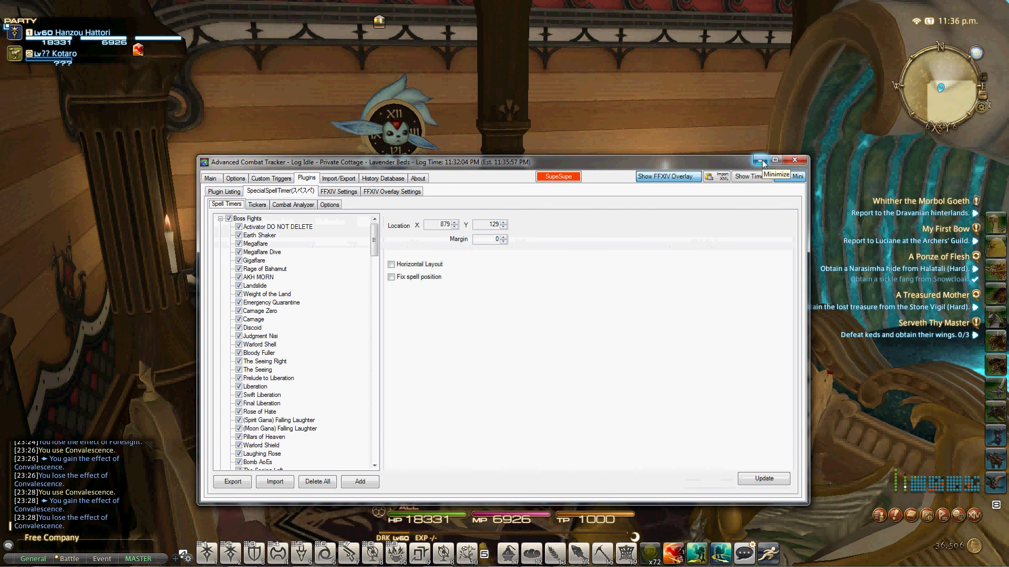
Step: Export the spell timers to the XML file ACT.SpecialSpellTimer.Spells and minimize Advanced Combat Tracker to return to the game
{"action": "left_click", "coordinate": [233, 481]}
{"action": "left_click", "coordinate": [344, 244]}
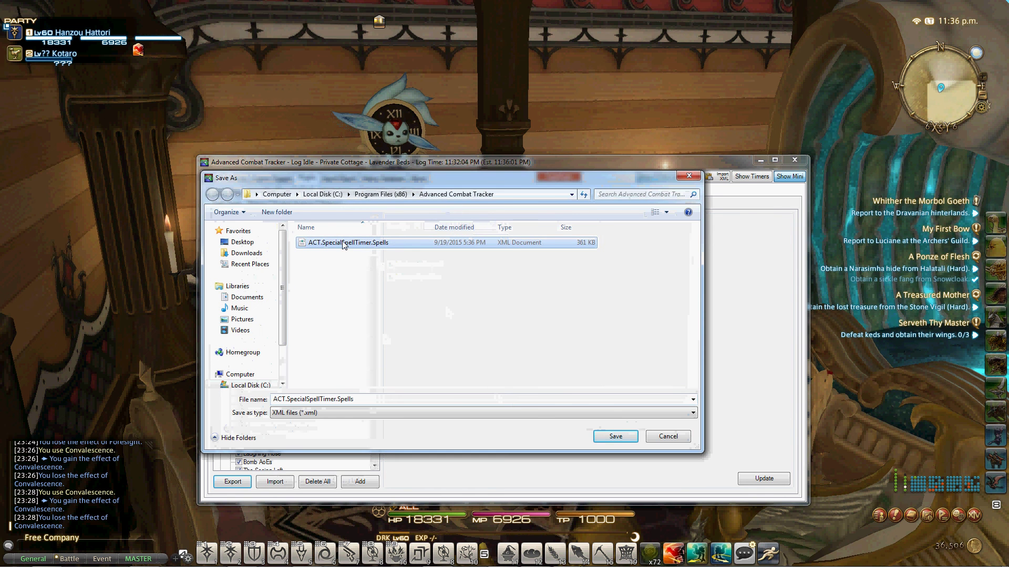
{"action": "double_click", "coordinate": [347, 244]}
{"action": "left_click", "coordinate": [528, 290]}
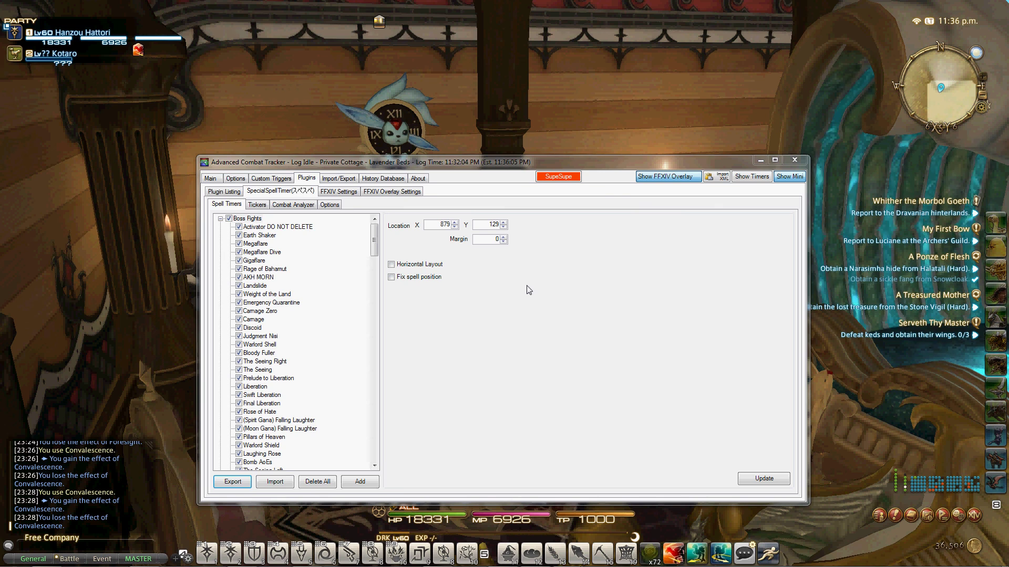
{"action": "left_click", "coordinate": [760, 161]}
{"action": "left_click_drag", "start_coordinate": [597, 237], "coordinate": [531, 245]}
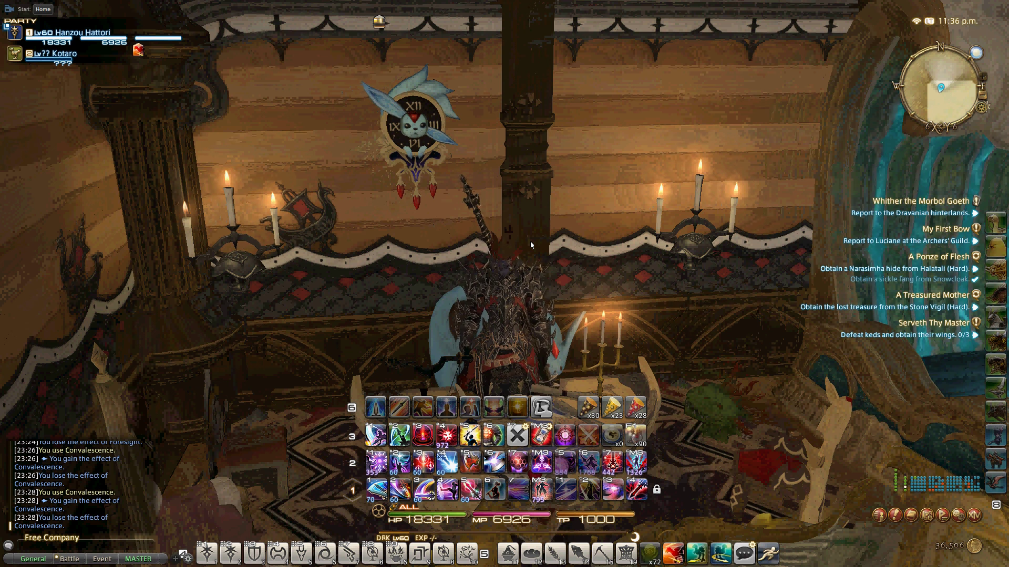